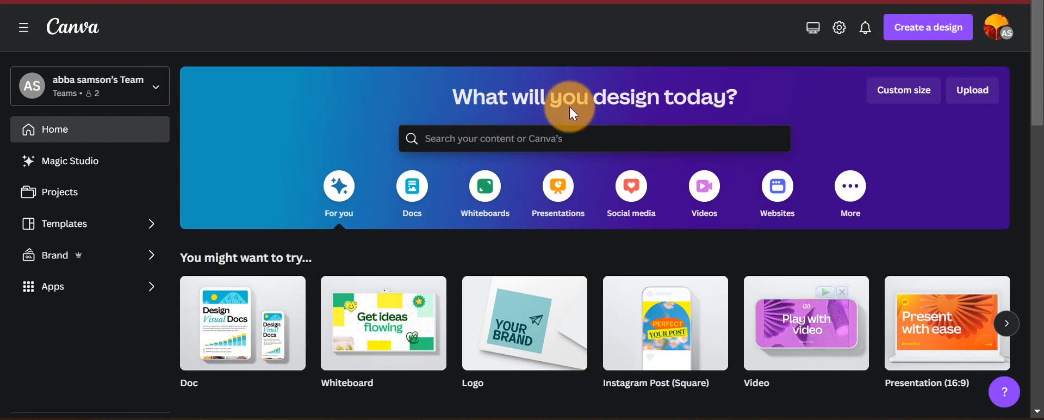
# - Create a new blank Instagram Reel design
pyautogui.click(905, 26)
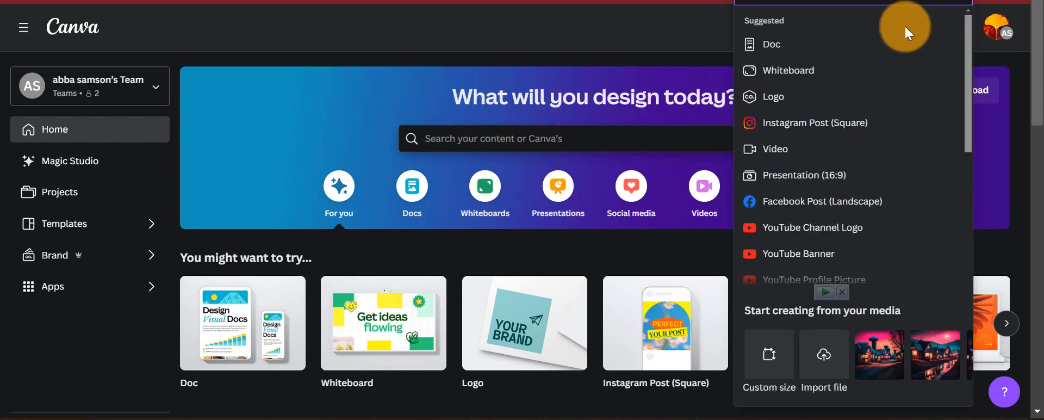
pyautogui.write('instagram')
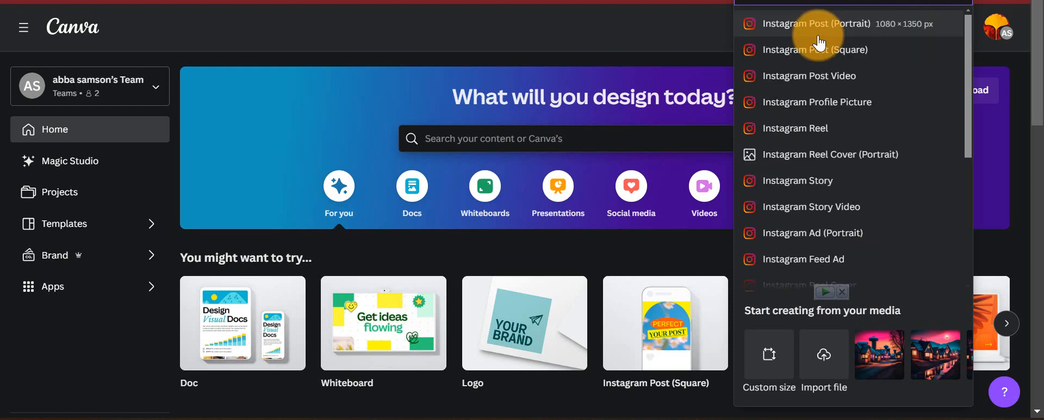
pyautogui.click(816, 136)
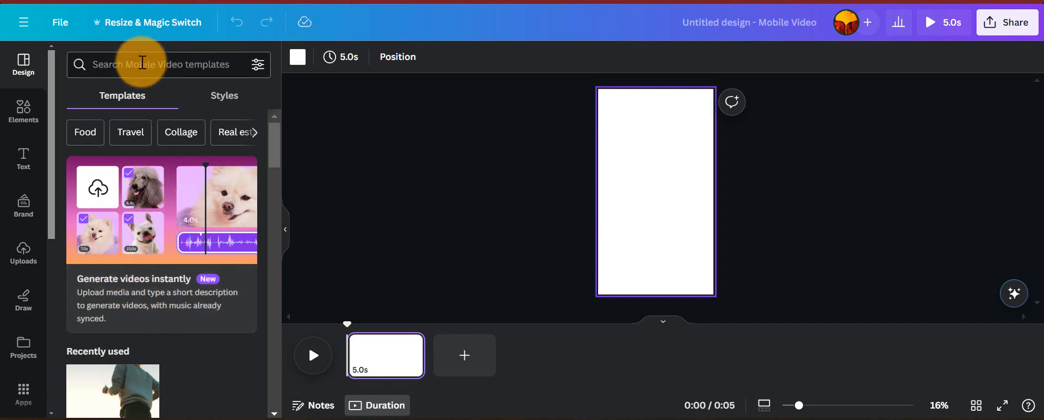
# - Search the video templates for "health" and open the running template captioned "Today is the perfect day"
pyautogui.click(138, 64)
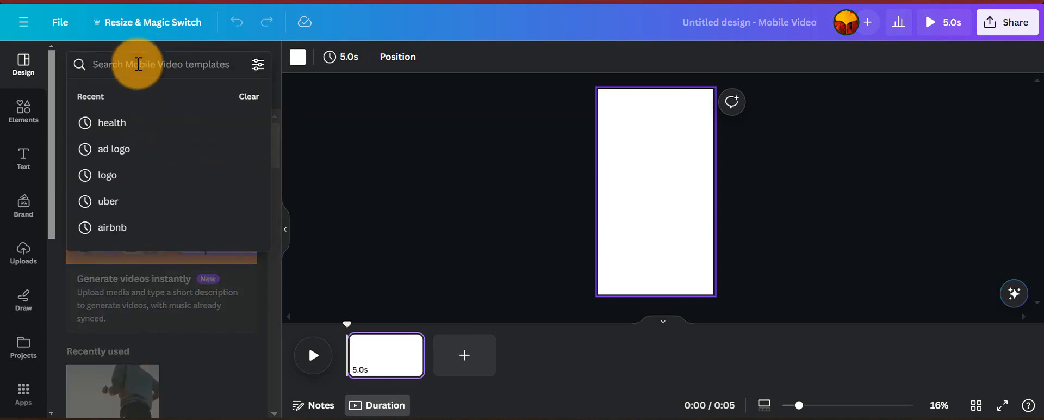
pyautogui.click(117, 122)
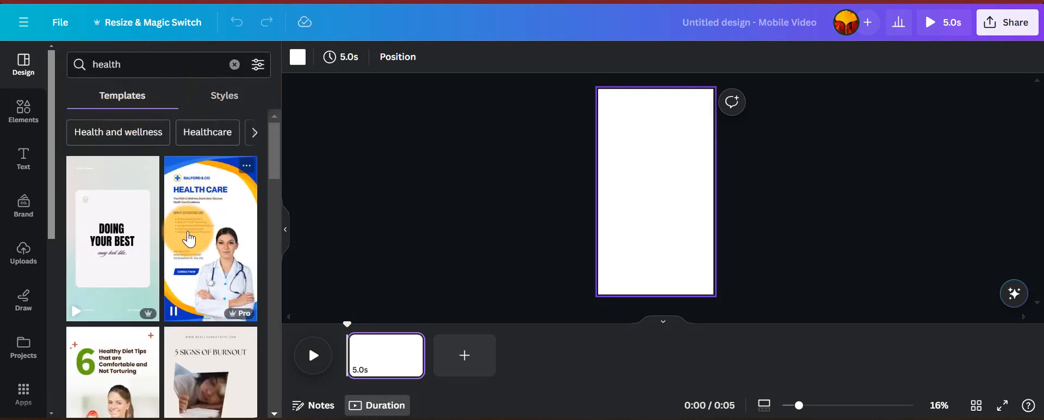
pyautogui.scroll(-4, 140, 253)
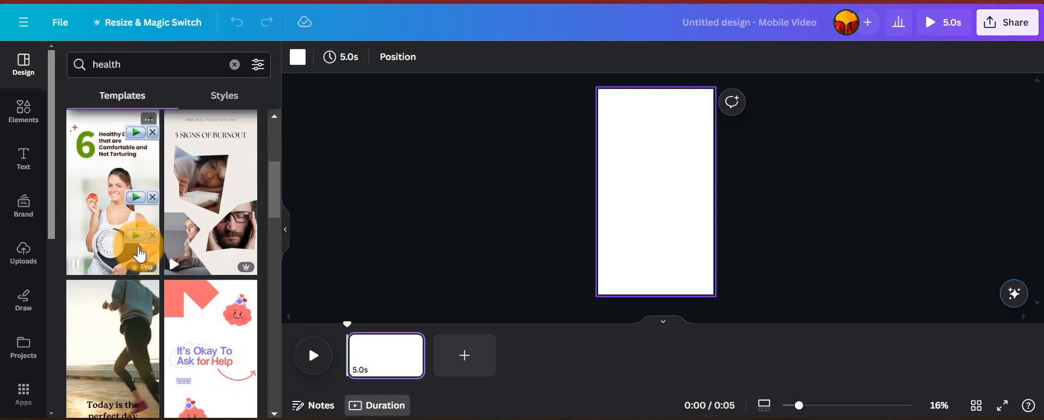
pyautogui.scroll(-3, 139, 252)
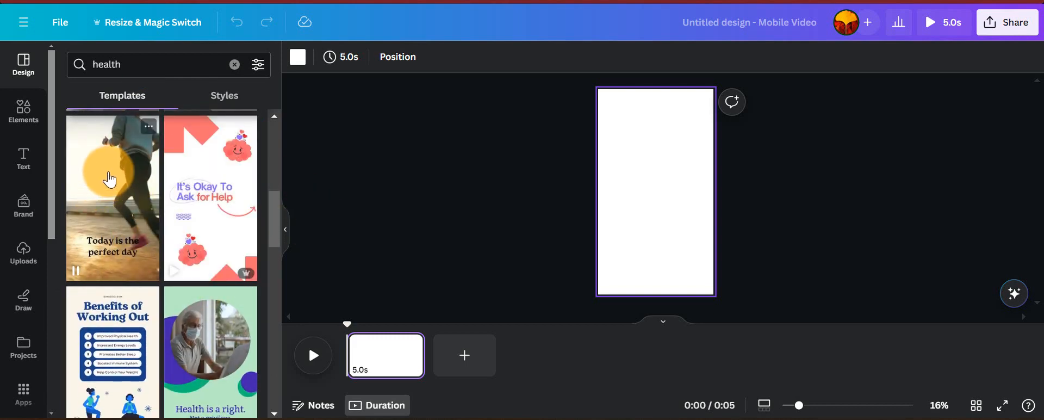
pyautogui.click(107, 201)
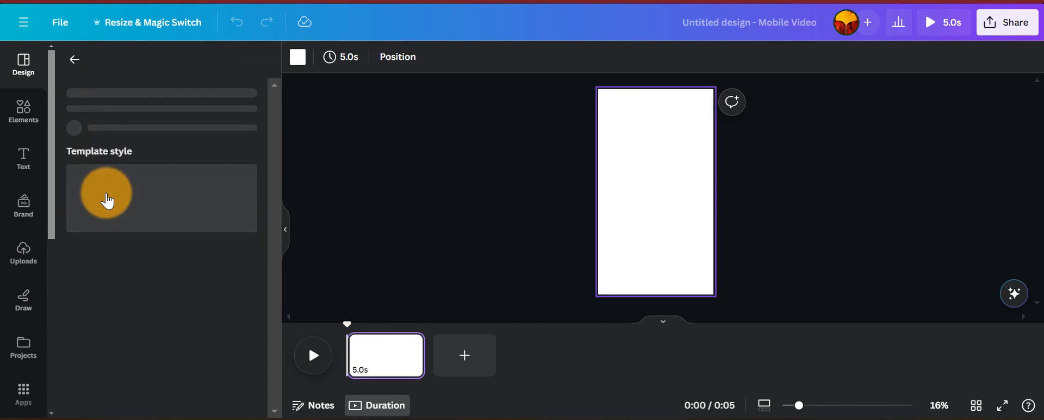
# - Add the template's "Today is the perfect day", "to run towards your goals" and "Happy World Running Day" pages as three separate pages
pyautogui.scroll(-4, 102, 269)
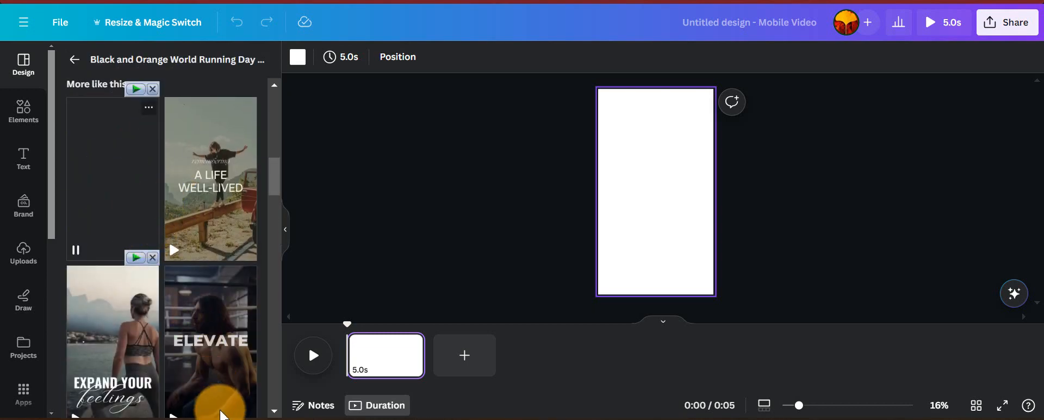
pyautogui.scroll(7, 115, 222)
pyautogui.scroll(-3, 116, 226)
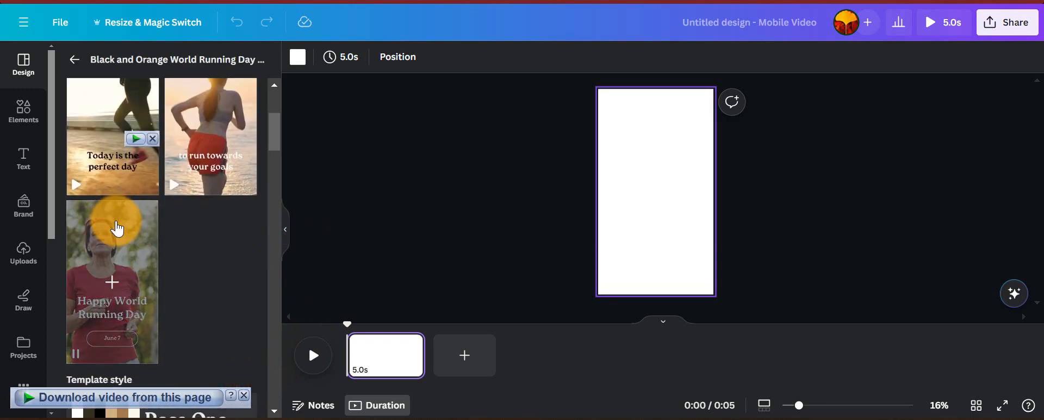
pyautogui.scroll(2, 116, 226)
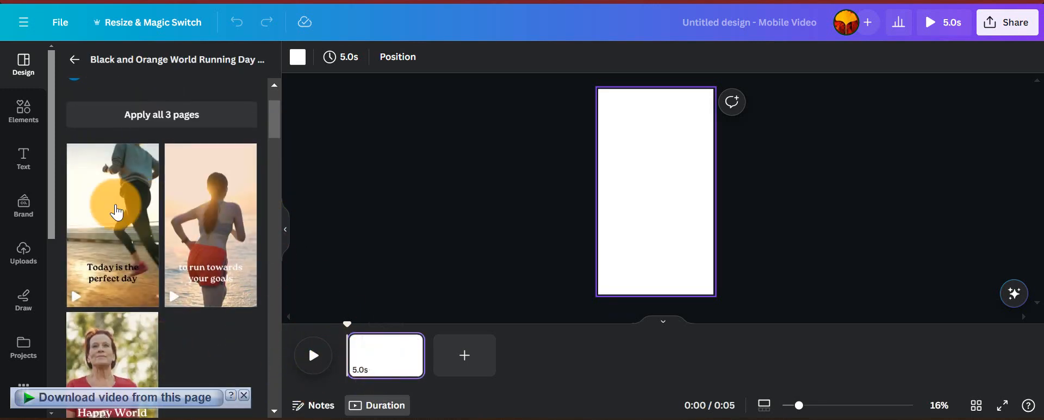
pyautogui.click(111, 240)
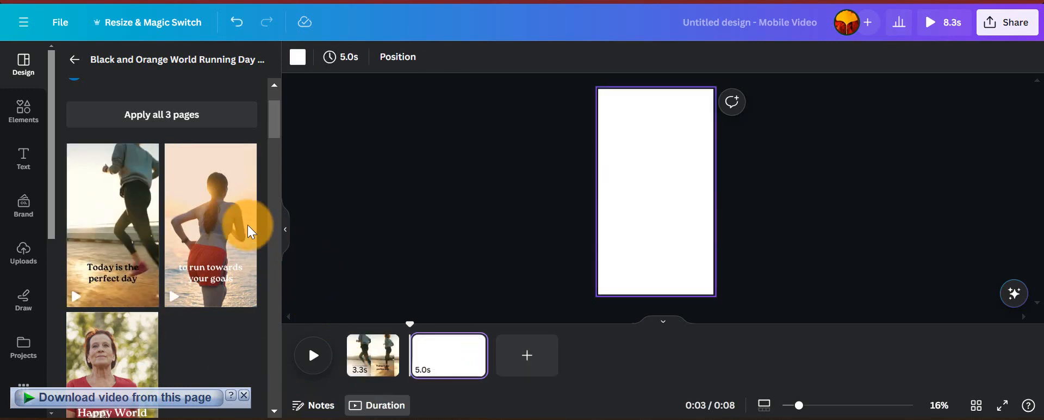
pyautogui.click(194, 225)
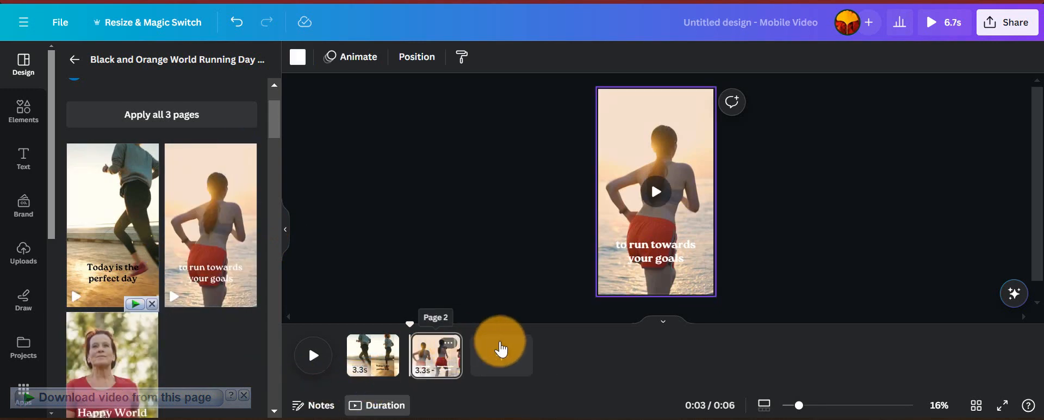
pyautogui.click(501, 355)
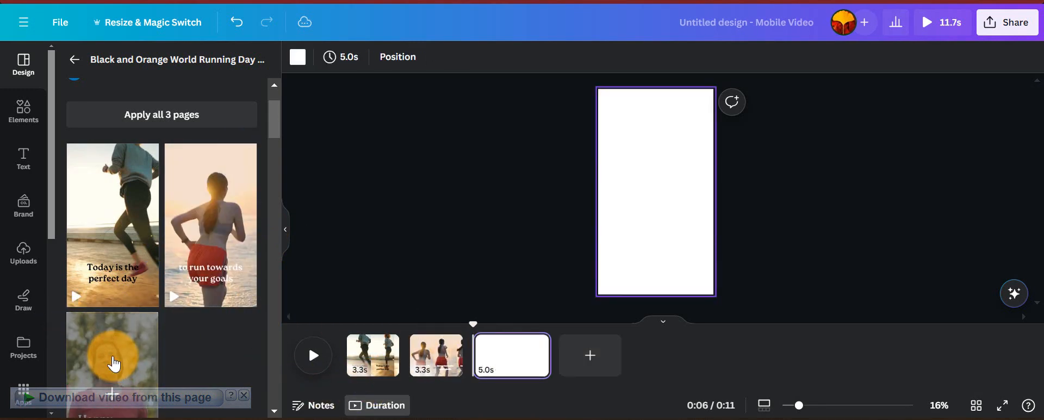
pyautogui.click(114, 363)
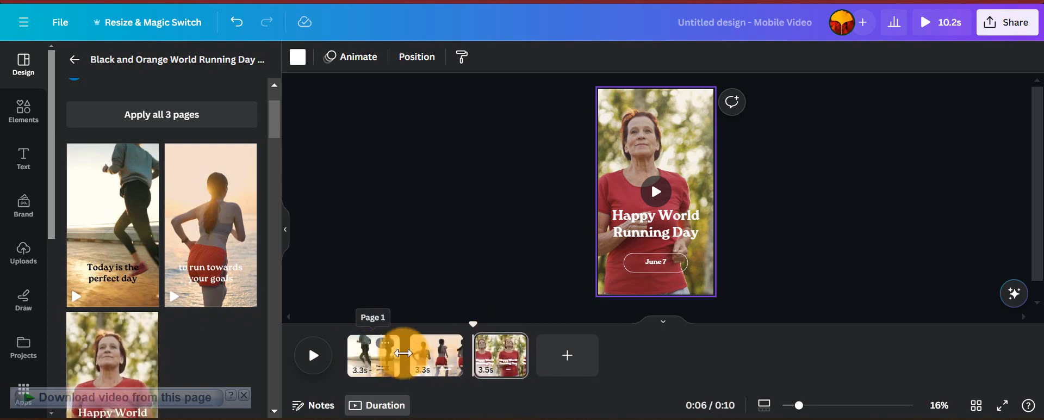
# - Move the "Happy World Running Day" page to the start of the timeline and preview its playback
pyautogui.moveTo(507, 362); pyautogui.dragTo(408, 362)
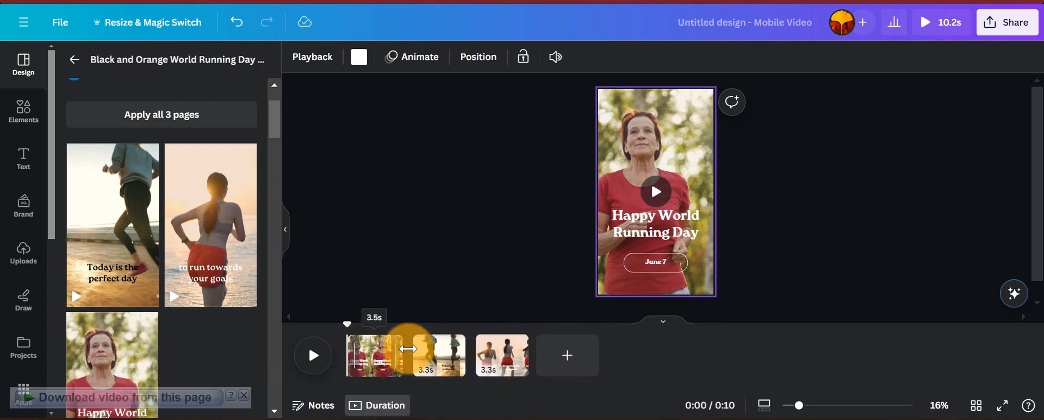
pyautogui.click(334, 328)
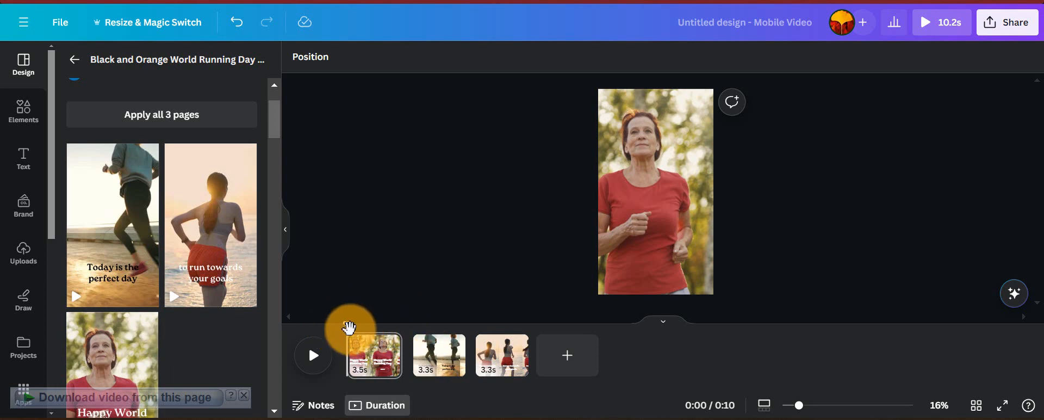
pyautogui.click(317, 360)
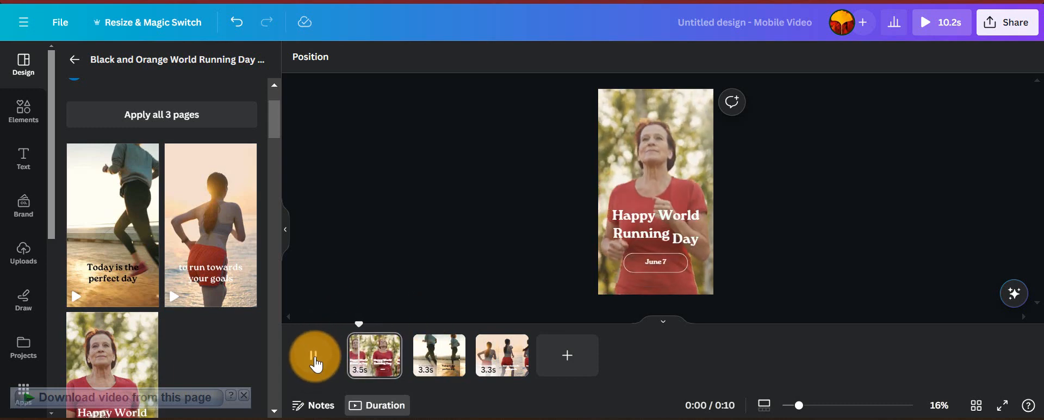
pyautogui.click(314, 357)
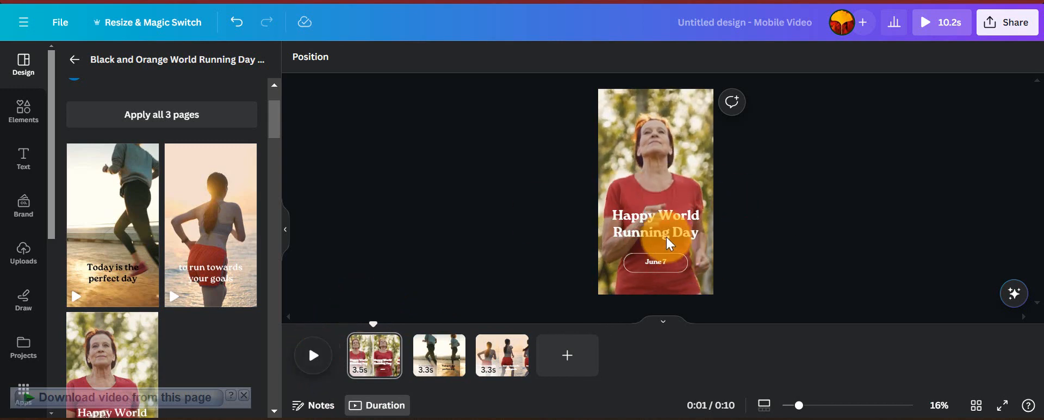
# - Delete the "June 7" badge from the first page and move the "Happy World Running Day" heading down into its place
pyautogui.click(660, 267)
pyautogui.click(657, 265)
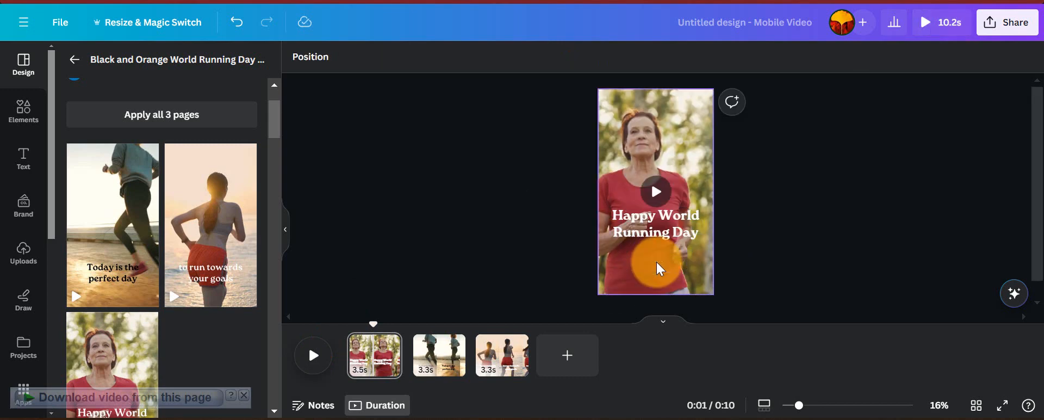
pyautogui.click(643, 240)
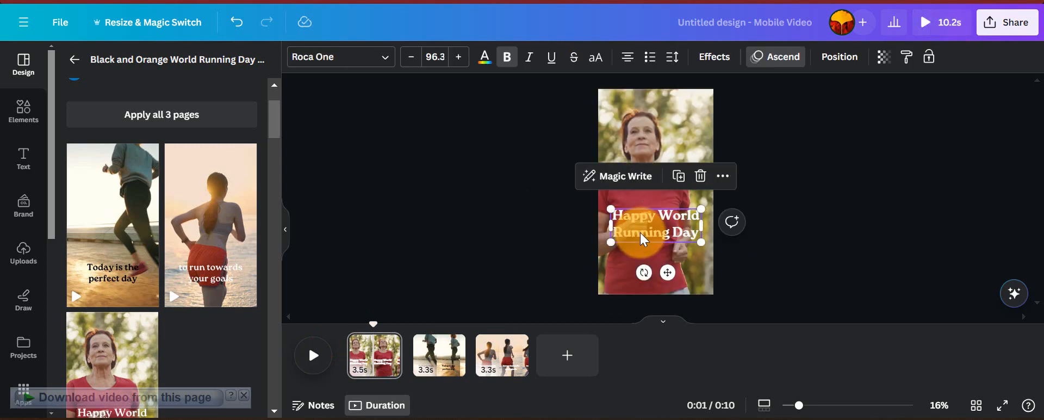
pyautogui.moveTo(644, 240); pyautogui.dragTo(639, 270)
# - Reduce the first page's heading to font size 43.3 and replace its text with "Exercise keeps you Healthy"
pyautogui.click(414, 60)
pyautogui.click(415, 60)
pyautogui.click(415, 60)
pyautogui.click(415, 60)
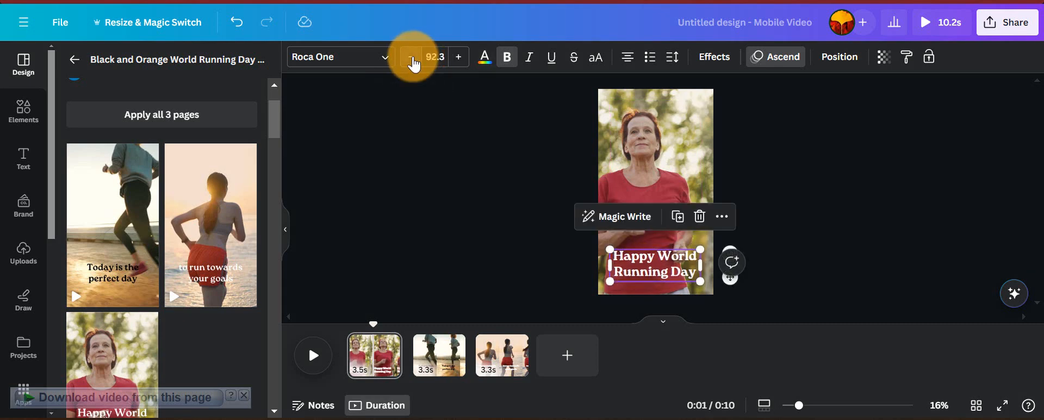
pyautogui.click(413, 60)
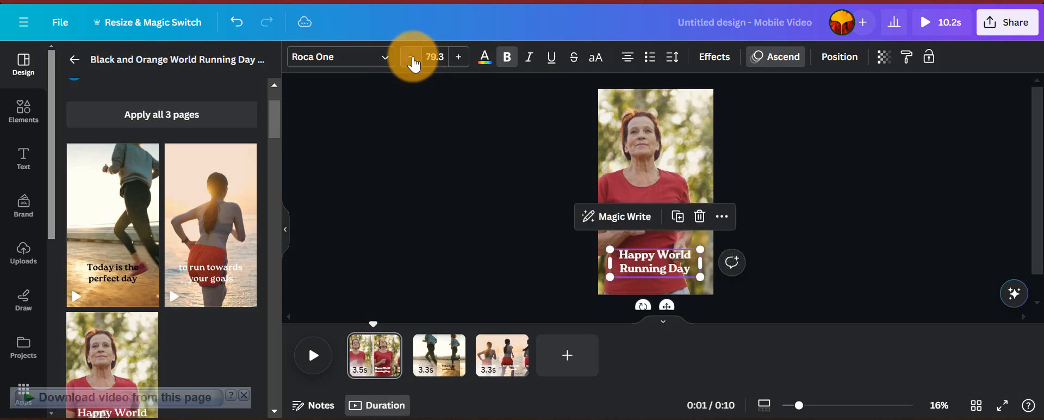
pyautogui.click(413, 60)
pyautogui.click(413, 60)
pyautogui.click(414, 60)
pyautogui.click(413, 60)
pyautogui.click(413, 60)
pyautogui.click(414, 60)
pyautogui.click(413, 60)
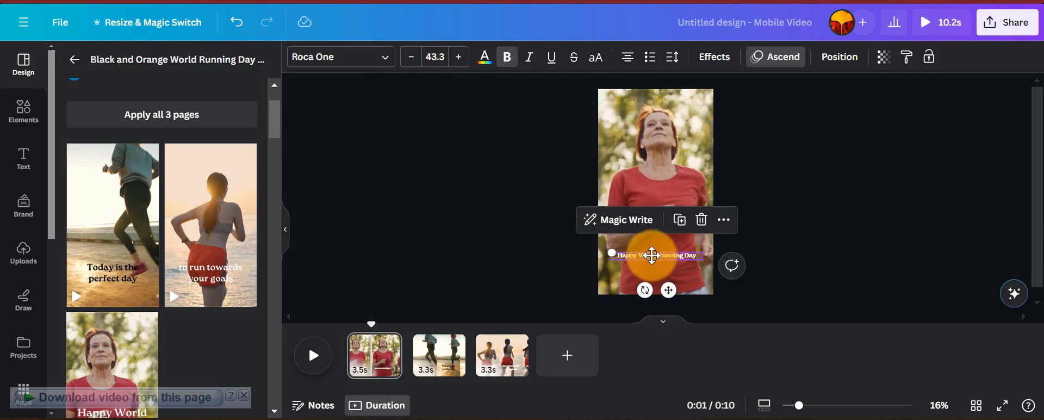
pyautogui.doubleClick(654, 256)
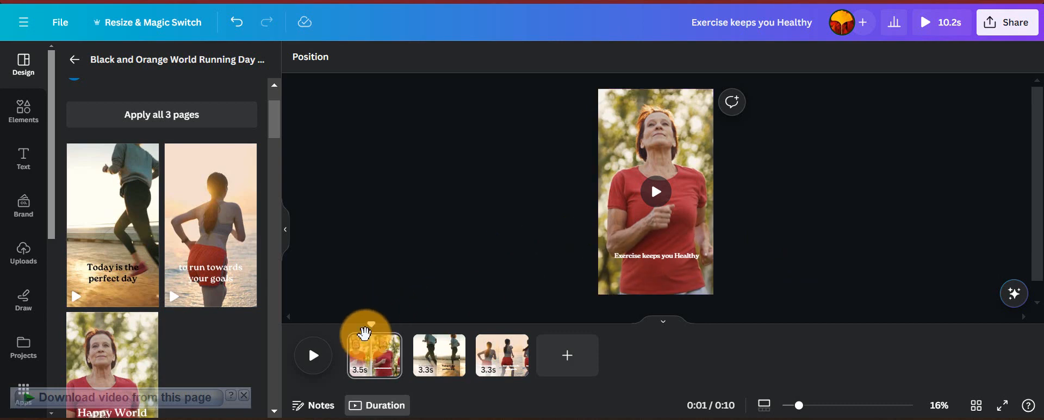
# - Copy the "Exercise keeps you Healthy" text from the first page and paste it on the second page in place of "Today is the perfect day"
pyautogui.moveTo(374, 325); pyautogui.dragTo(430, 327)
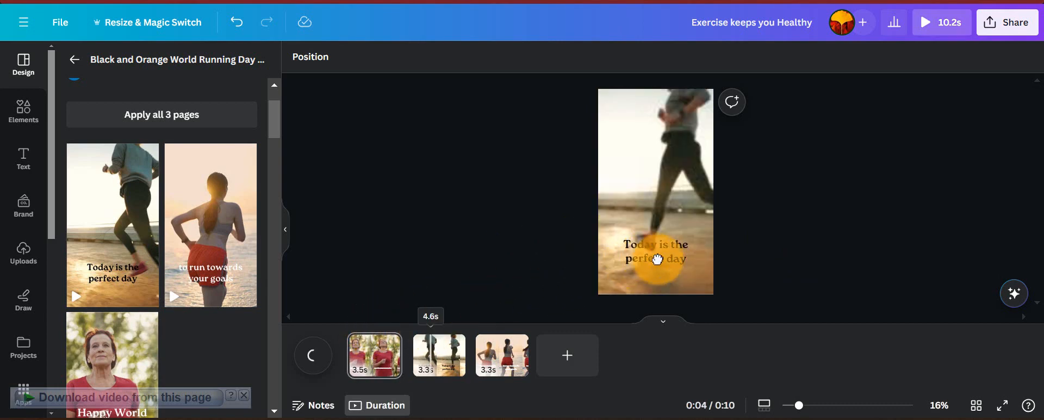
pyautogui.click(426, 334)
pyautogui.moveTo(433, 318); pyautogui.dragTo(369, 325)
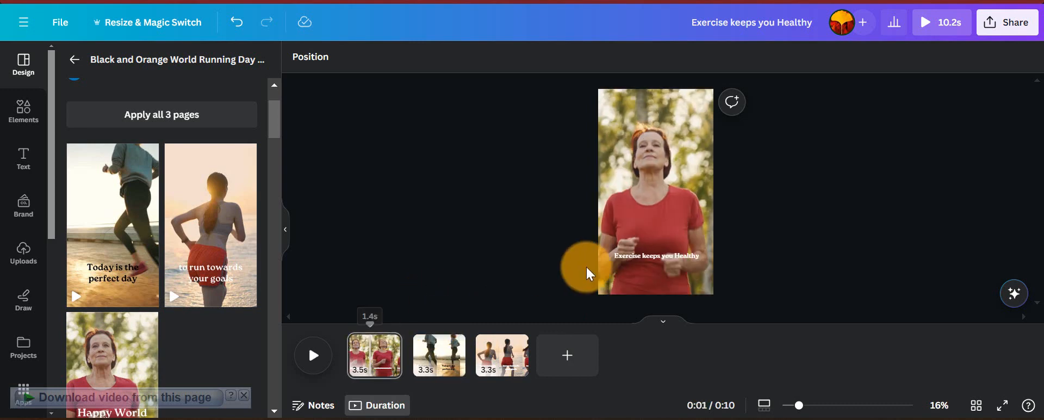
pyautogui.click(640, 264)
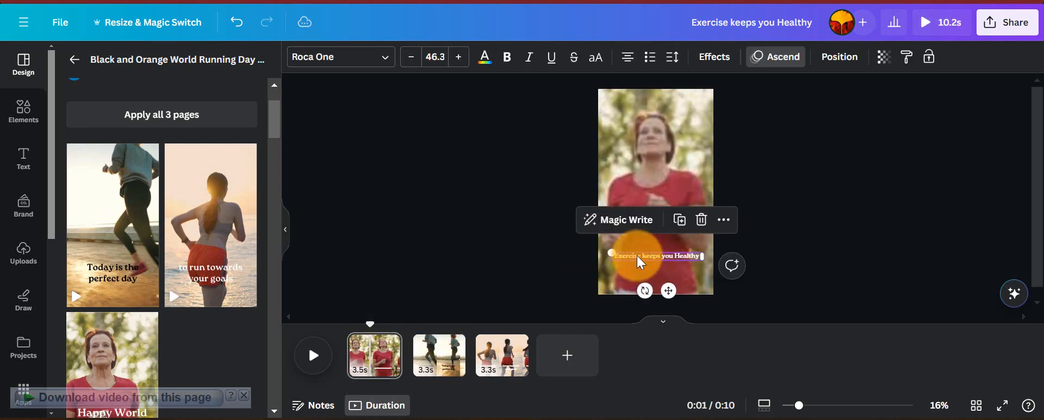
pyautogui.hotkey('ctrl', 'c')
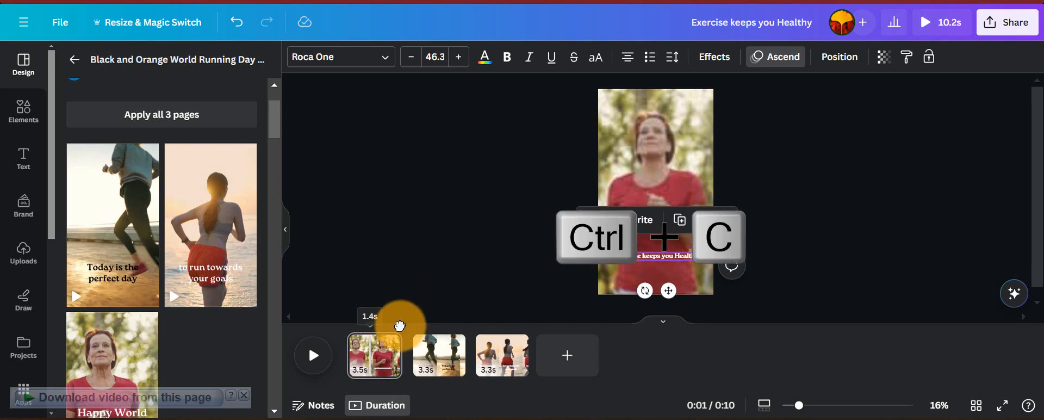
pyautogui.click(434, 325)
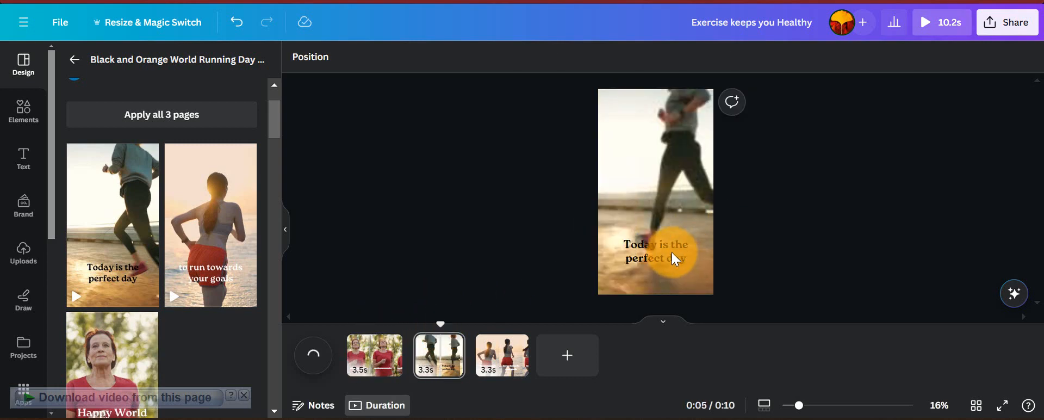
pyautogui.click(657, 264)
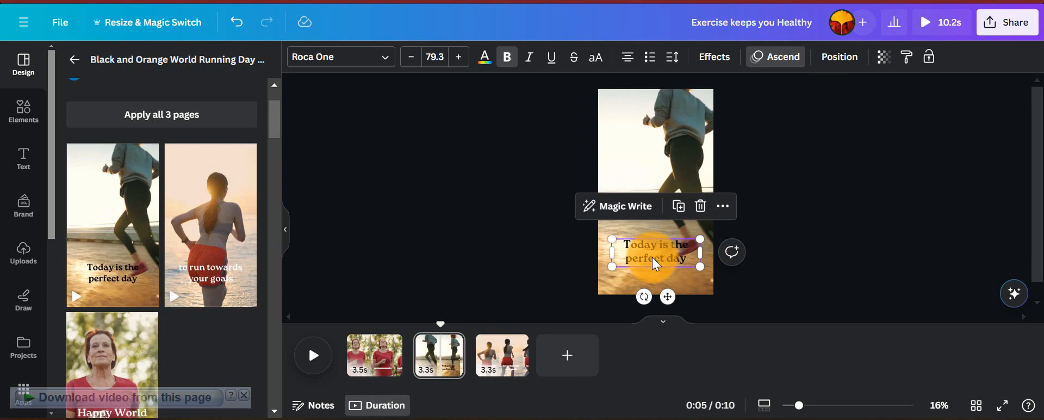
pyautogui.press('Delete')
pyautogui.hotkey('ctrl', 'v')
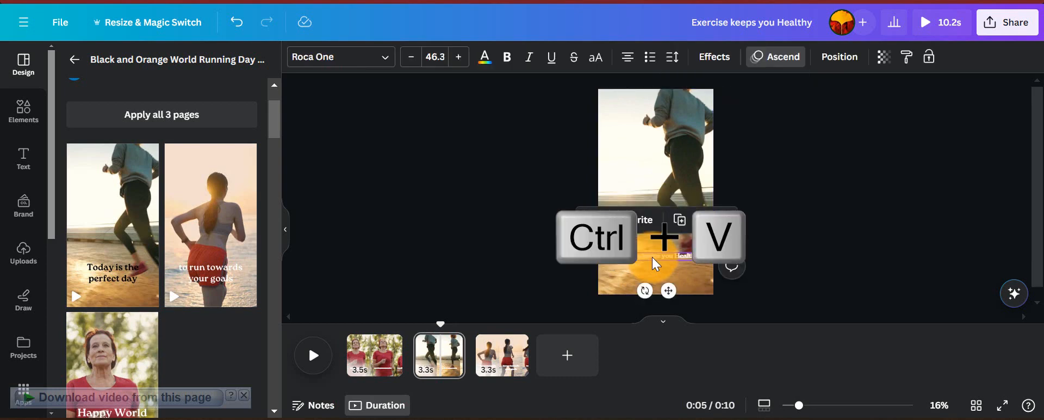
# - Open the text color choices for the "Exercise keeps you Healthy" text on the second page
pyautogui.doubleClick(654, 256)
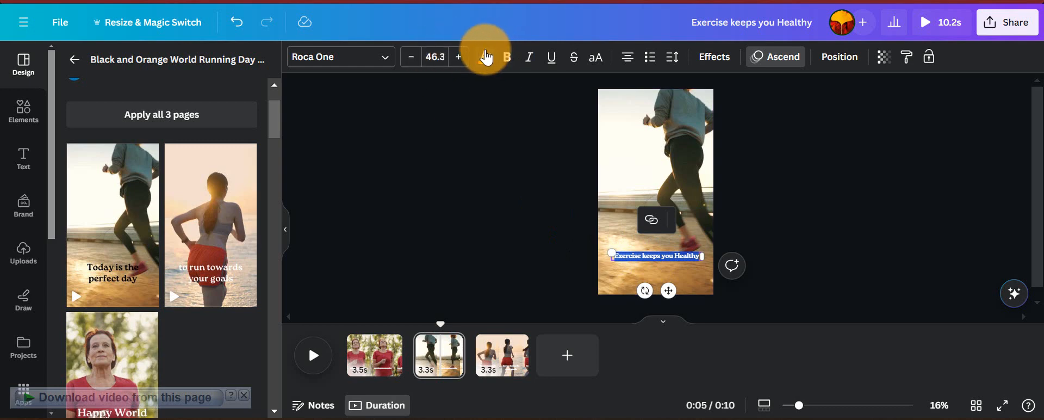
pyautogui.click(485, 56)
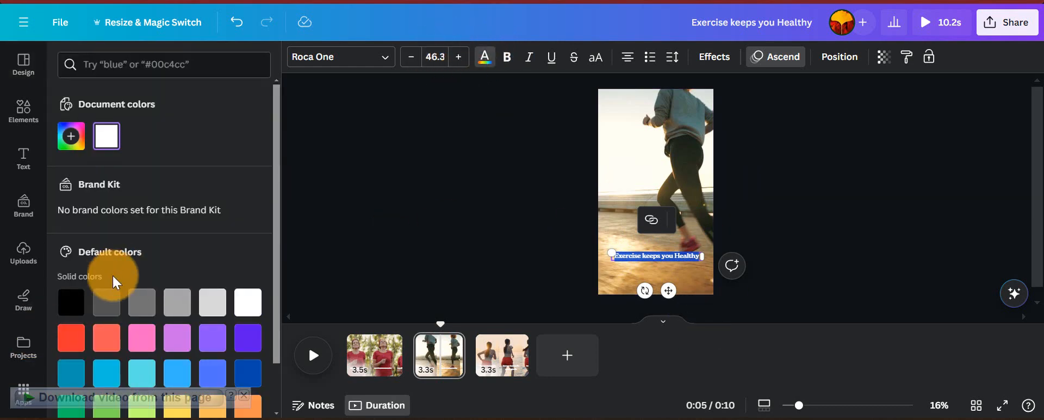
pyautogui.click(382, 253)
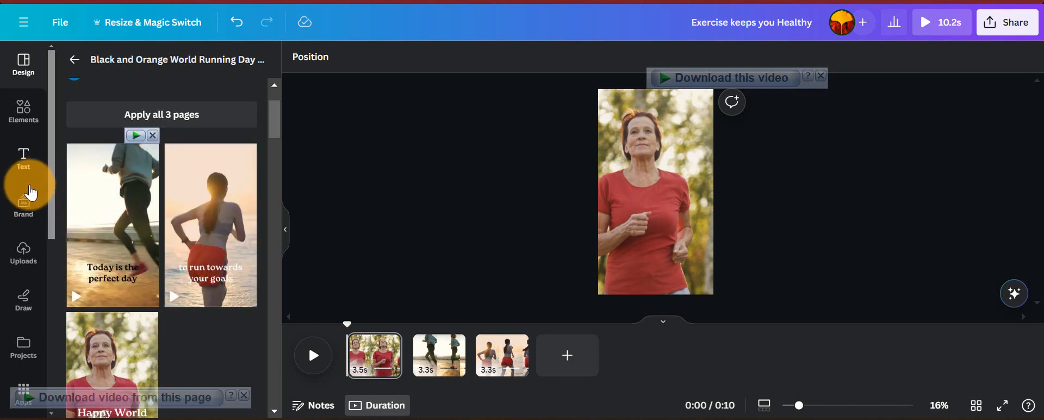
# - Add the uploaded beat.mp3 audio to the reel's timeline and apply Beat Sync to the pages
pyautogui.click(27, 260)
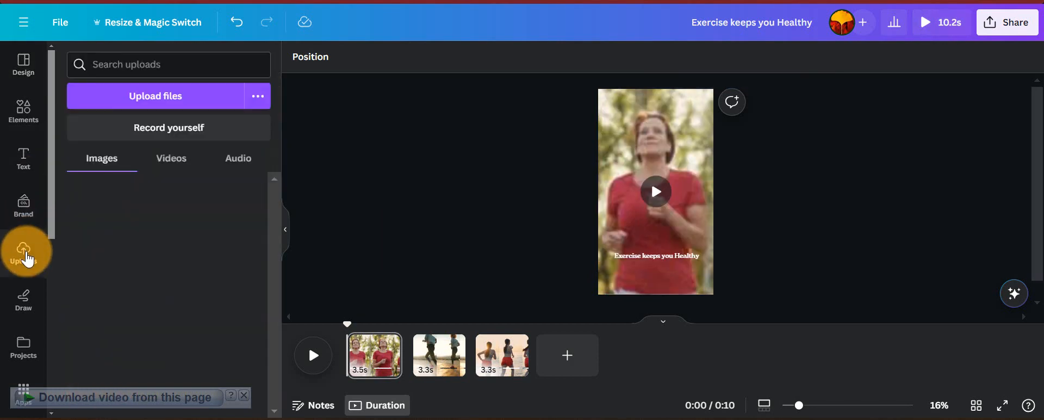
pyautogui.click(235, 163)
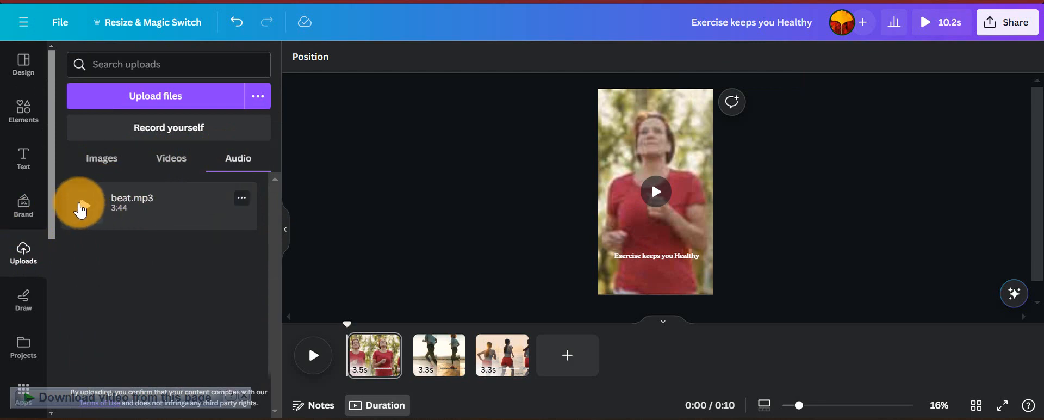
pyautogui.click(80, 207)
pyautogui.moveTo(80, 209); pyautogui.dragTo(546, 378)
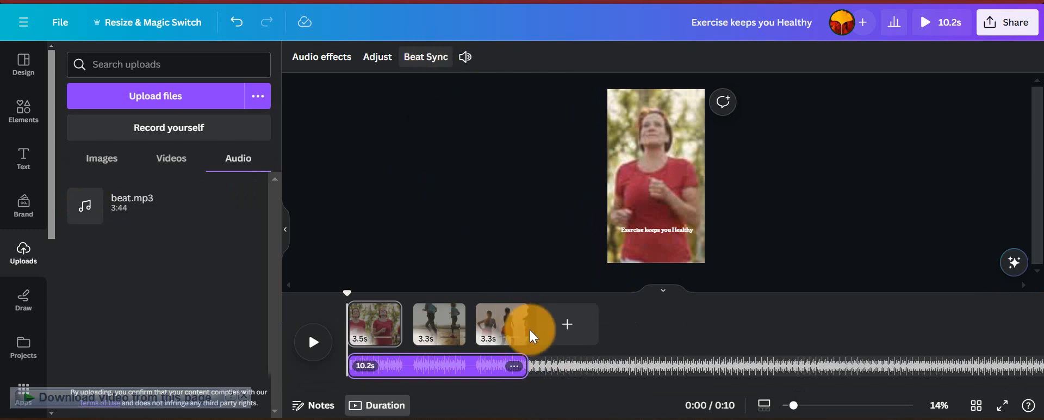
pyautogui.click(418, 65)
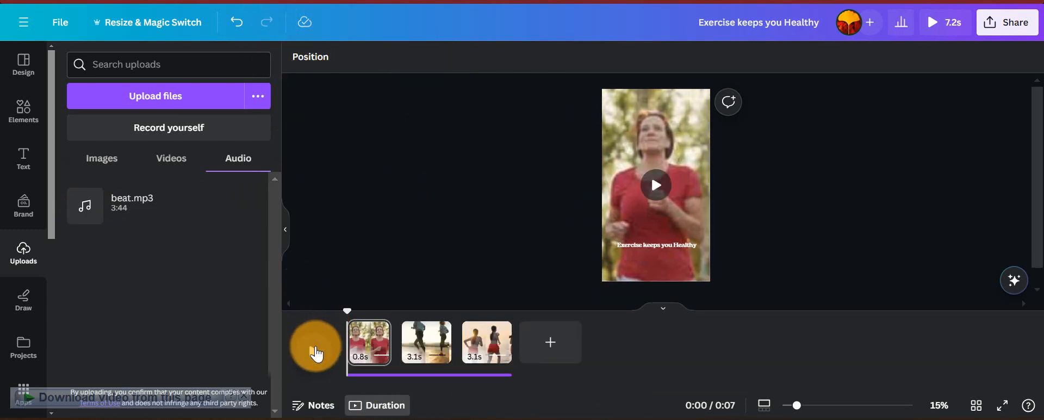
# - Play the beat-synced reel to preview how the three pages run with the music
pyautogui.click(314, 350)
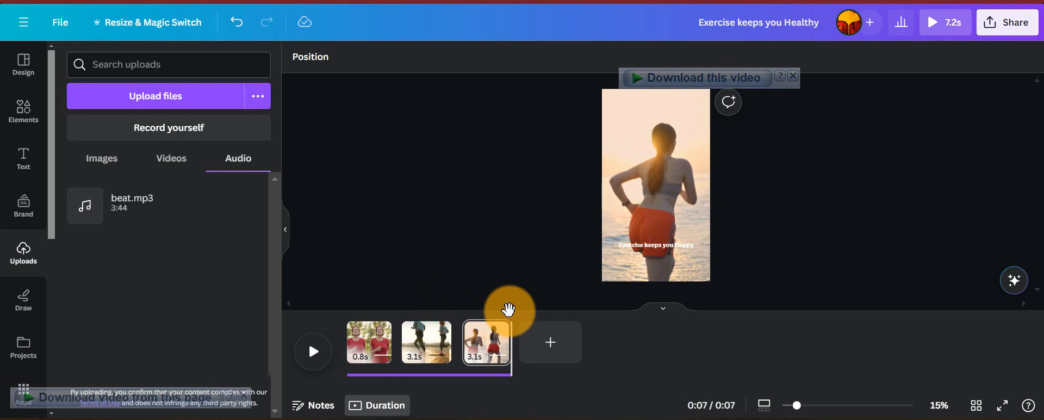
pyautogui.press('space')
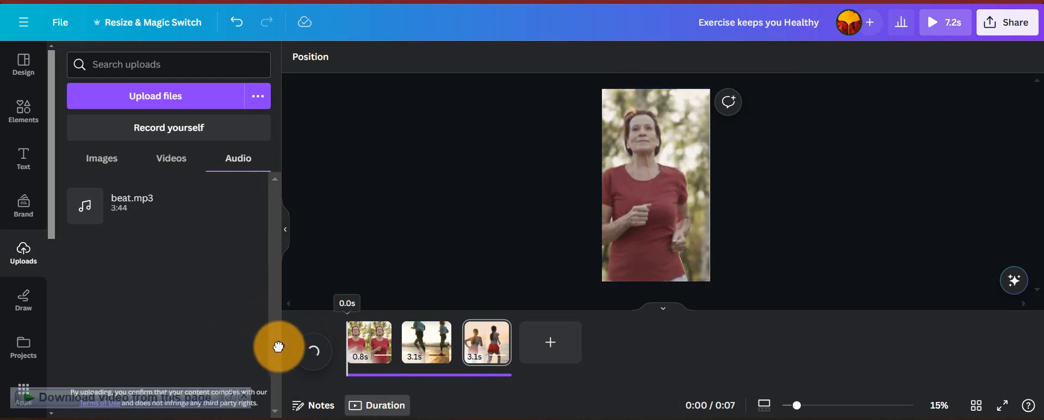
pyautogui.moveTo(278, 346); pyautogui.dragTo(285, 352)
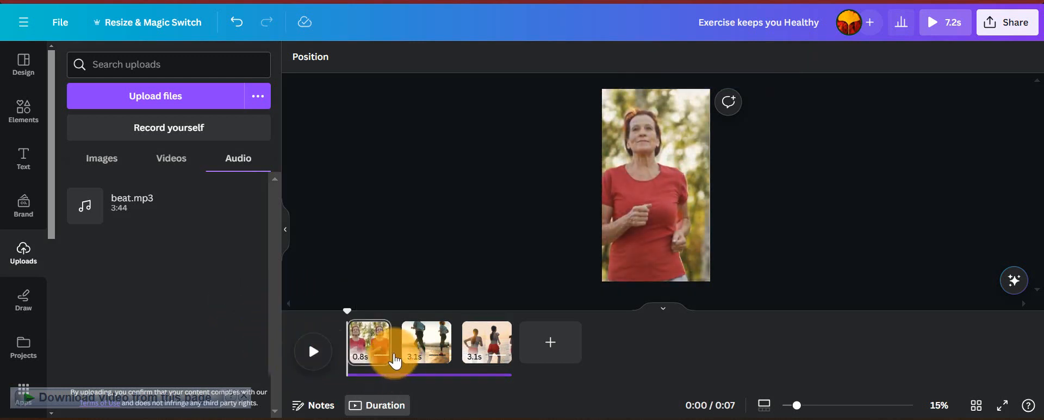
# - Add a Dissolve transition between the first two pages and apply it between all pages
pyautogui.moveTo(396, 357)
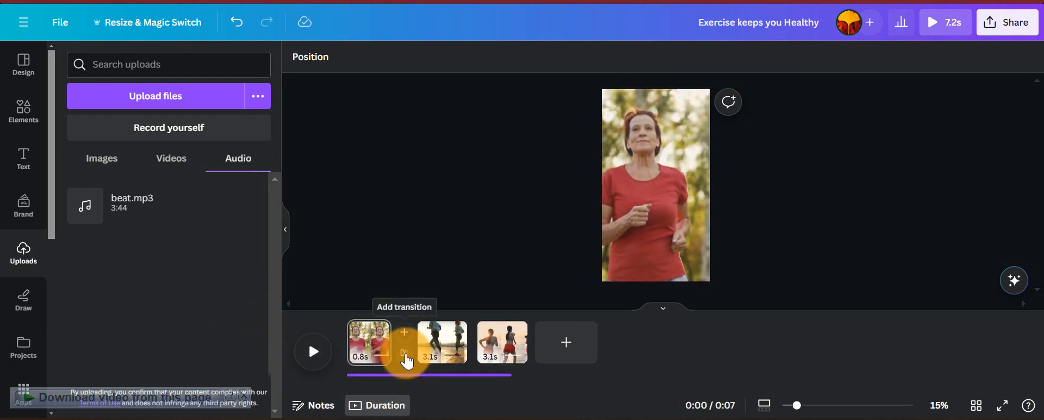
pyautogui.click(407, 360)
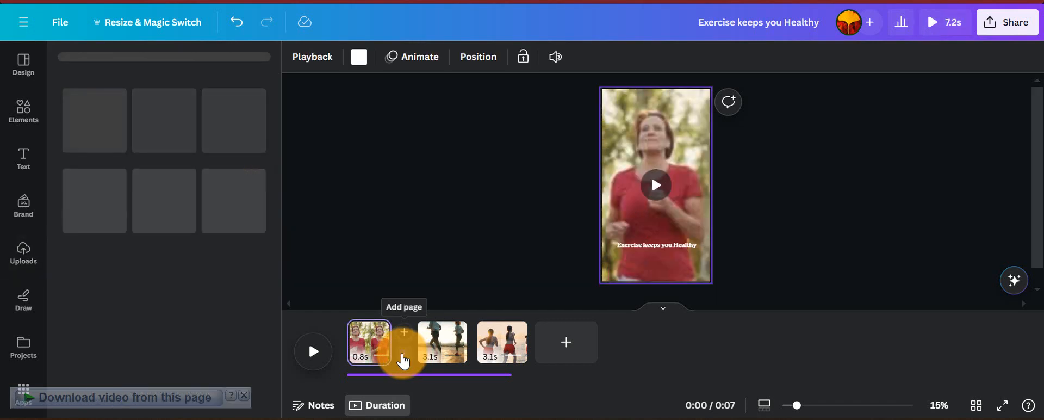
pyautogui.click(158, 120)
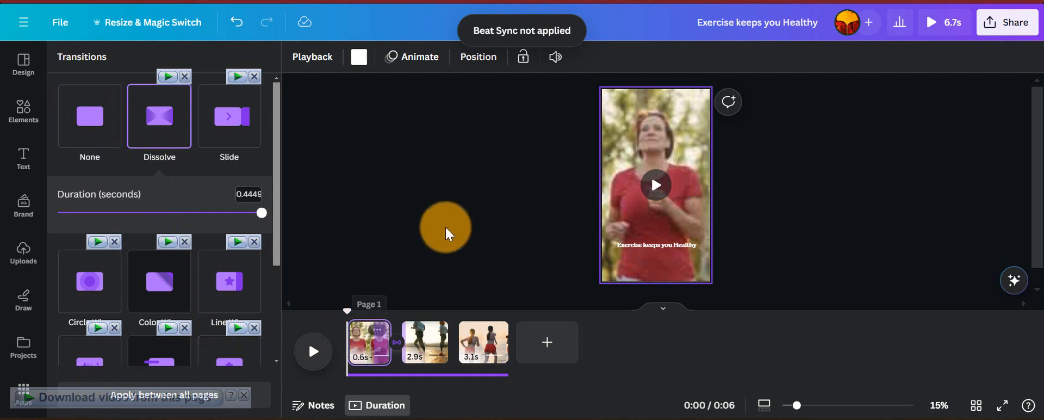
pyautogui.click(180, 396)
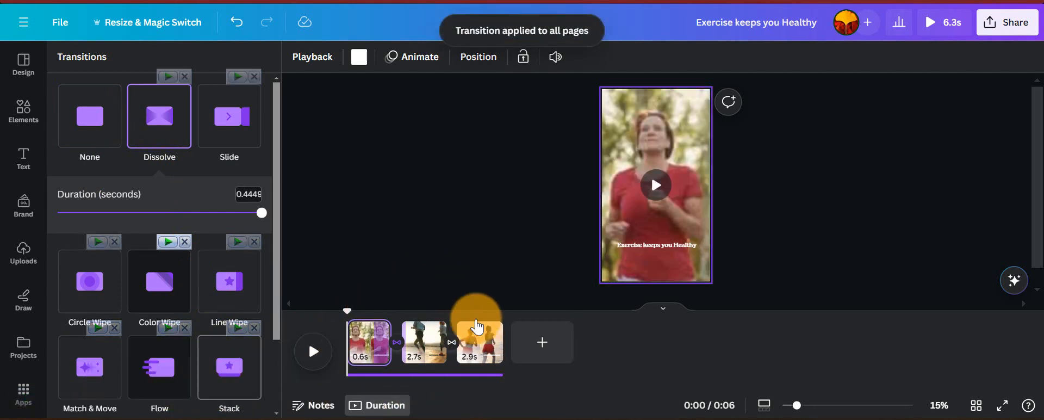
# - Play the reel again to review the Dissolve transitions between the pages
pyautogui.click(321, 355)
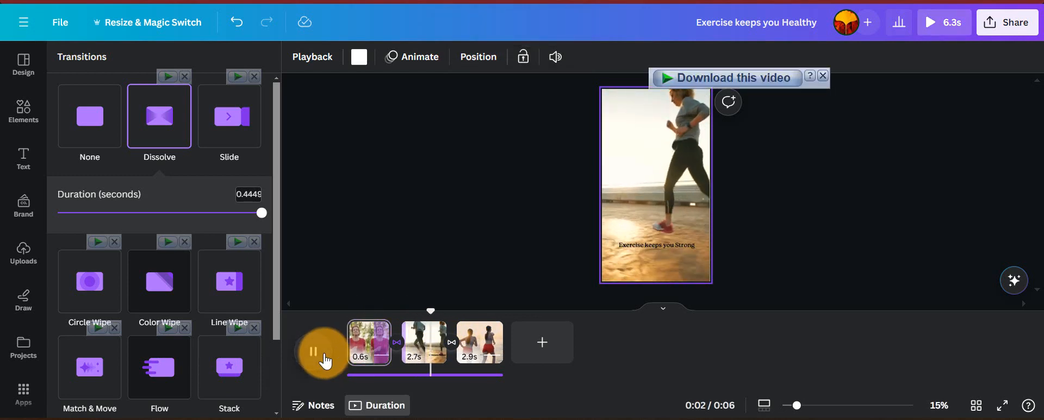
pyautogui.click(355, 309)
pyautogui.moveTo(356, 308); pyautogui.dragTo(490, 301)
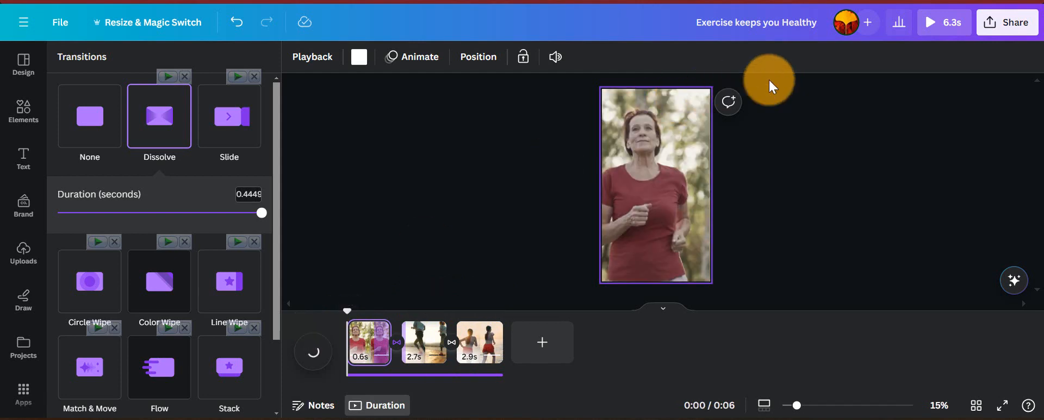
# - Download all three pages of the reel as an MP4 video in 1080p (HD) quality
pyautogui.click(995, 27)
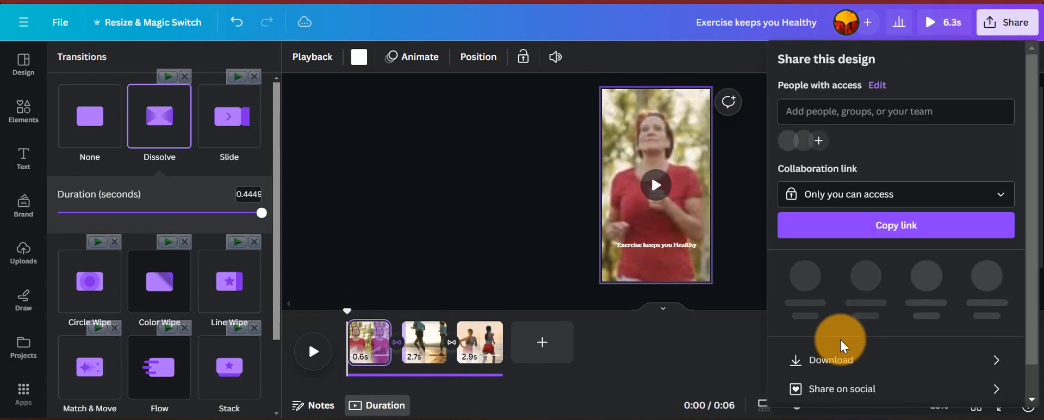
pyautogui.click(850, 363)
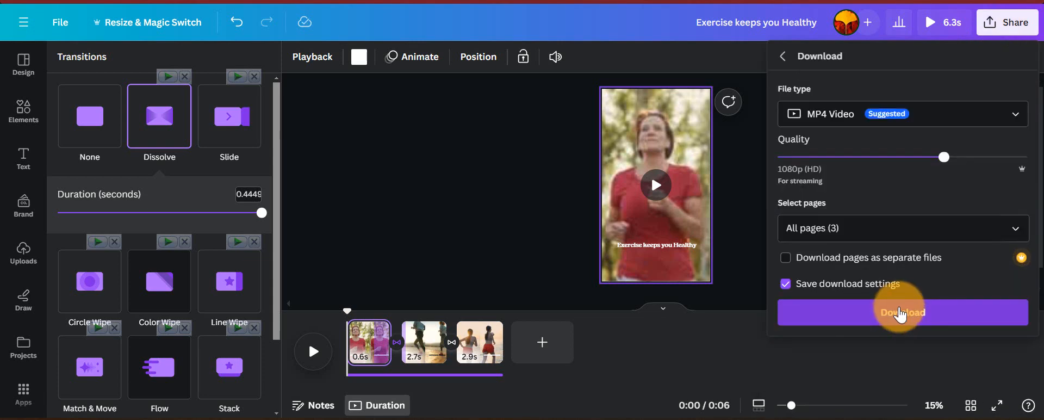
pyautogui.click(900, 313)
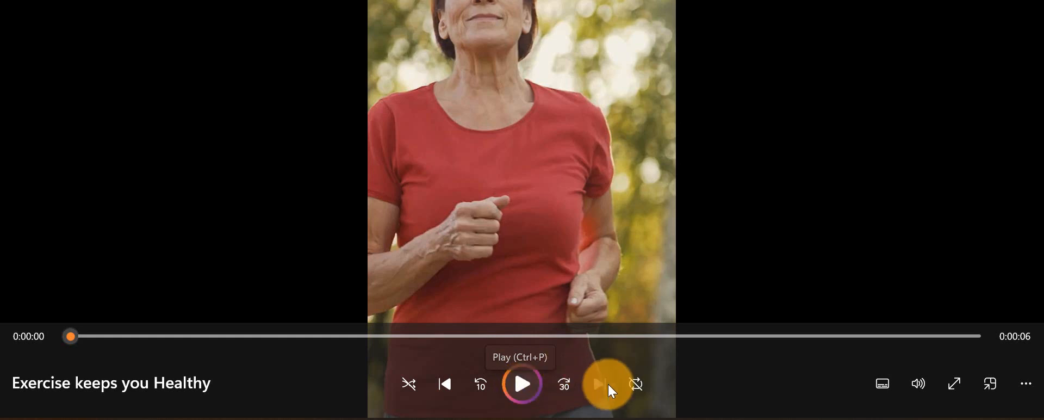
pyautogui.moveTo(676, 415)
pyautogui.click(694, 377)
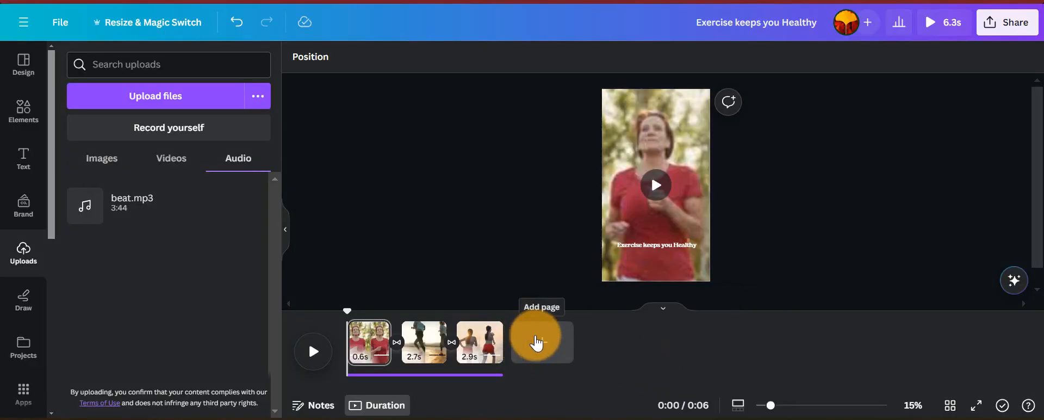
# - Add a blank fourth page to the reel and browse templates similar to the running design
pyautogui.click(536, 343)
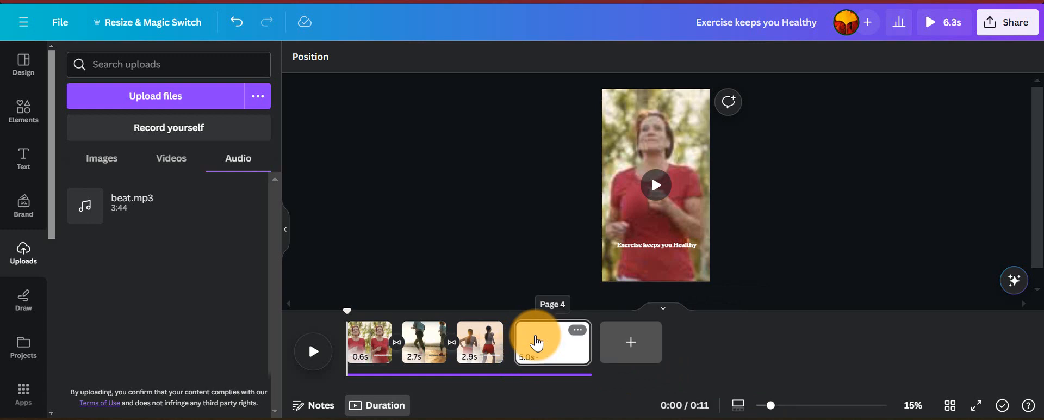
pyautogui.click(17, 78)
pyautogui.scroll(-7, 200, 227)
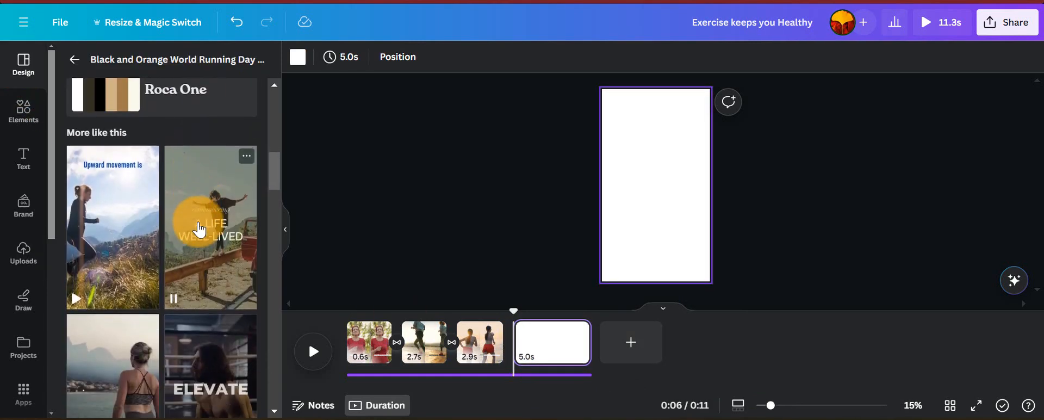
pyautogui.scroll(-2, 199, 230)
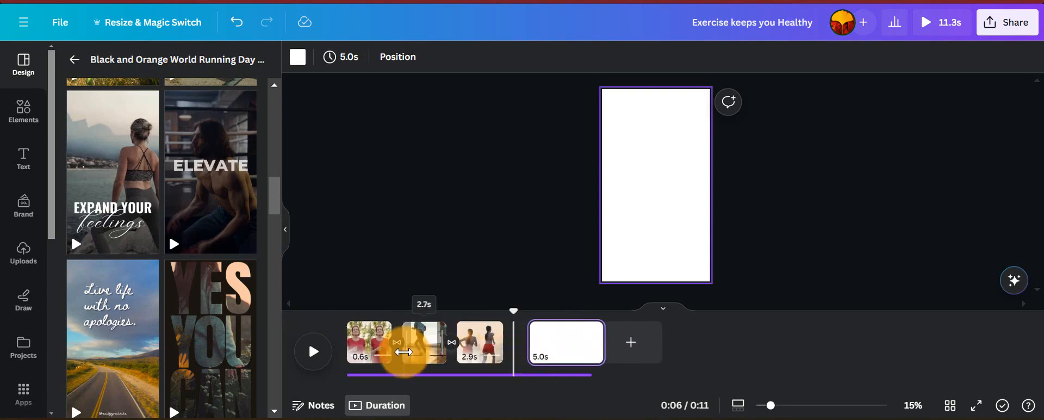
pyautogui.click(279, 200)
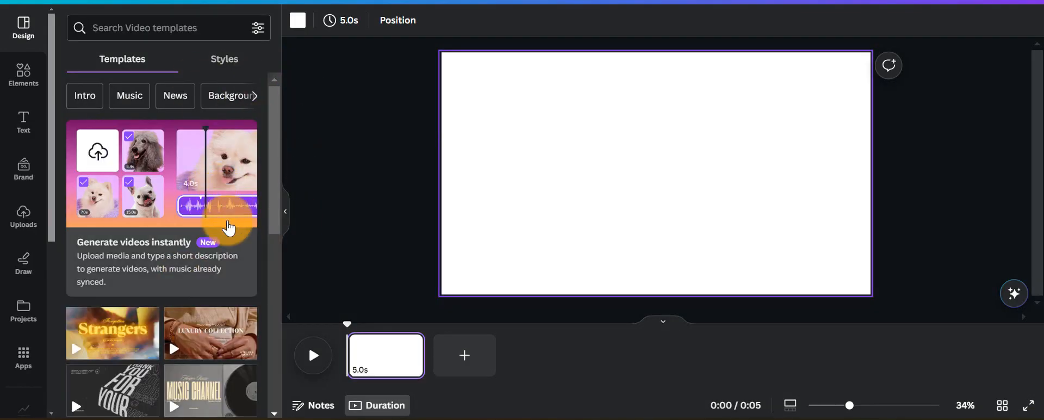
# - Look through the video templates for the blank design, and search the available apps for AI Voiceover
pyautogui.scroll(-5, 210, 296)
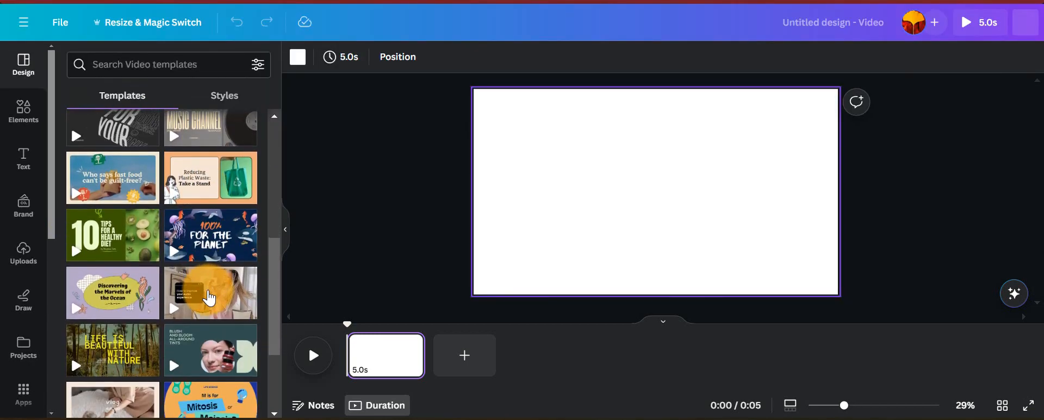
pyautogui.moveTo(210, 298)
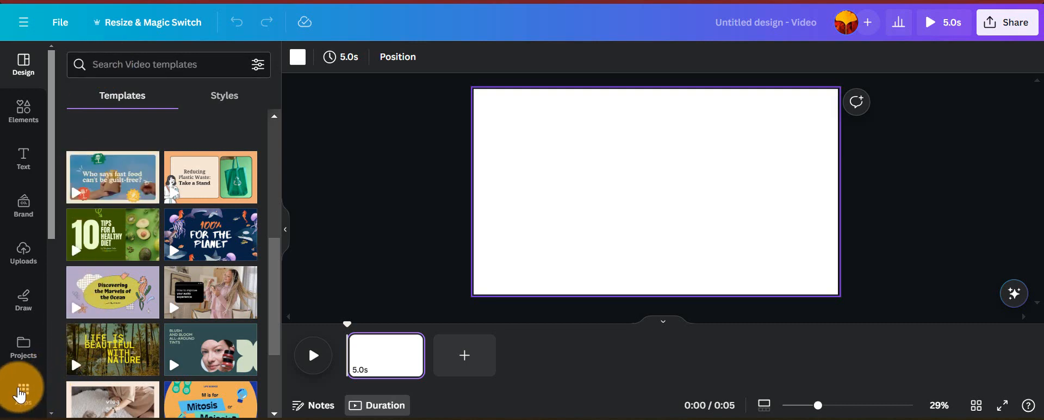
pyautogui.click(22, 392)
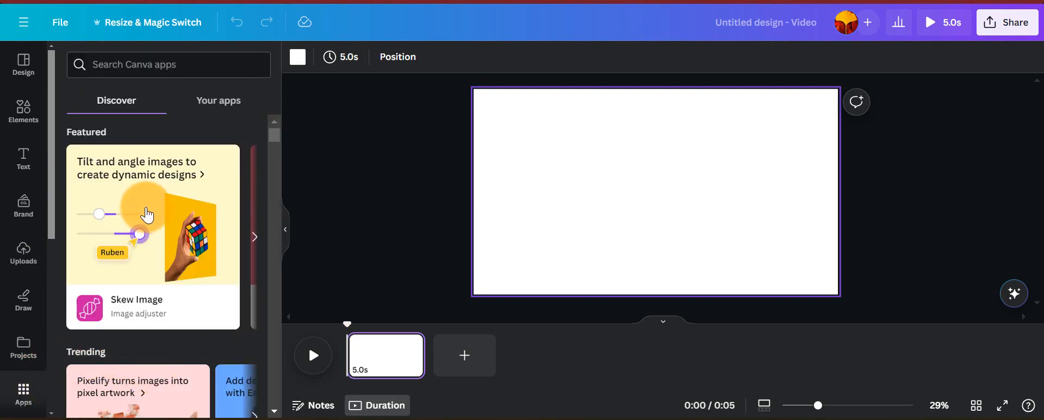
pyautogui.scroll(-3, 158, 218)
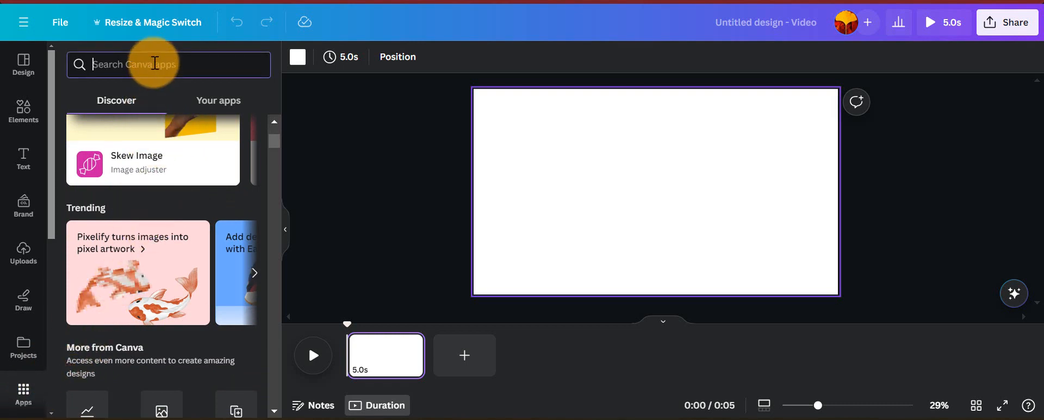
pyautogui.write('ai voi')
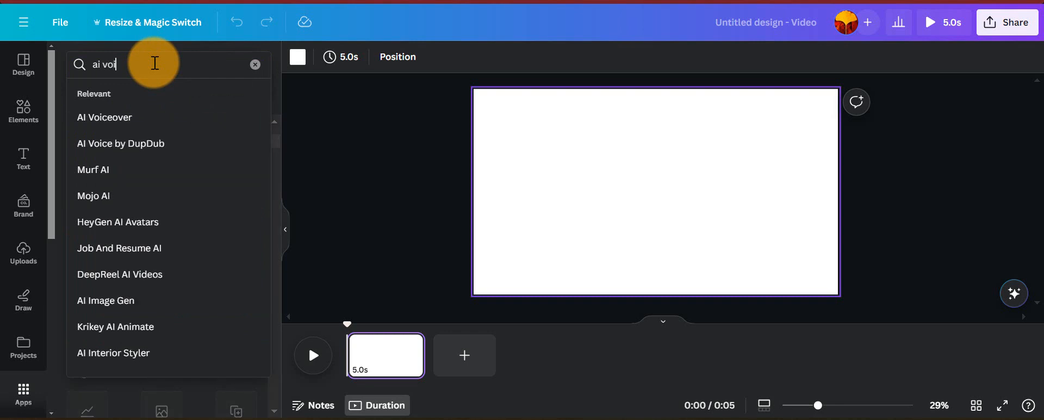
pyautogui.click(104, 117)
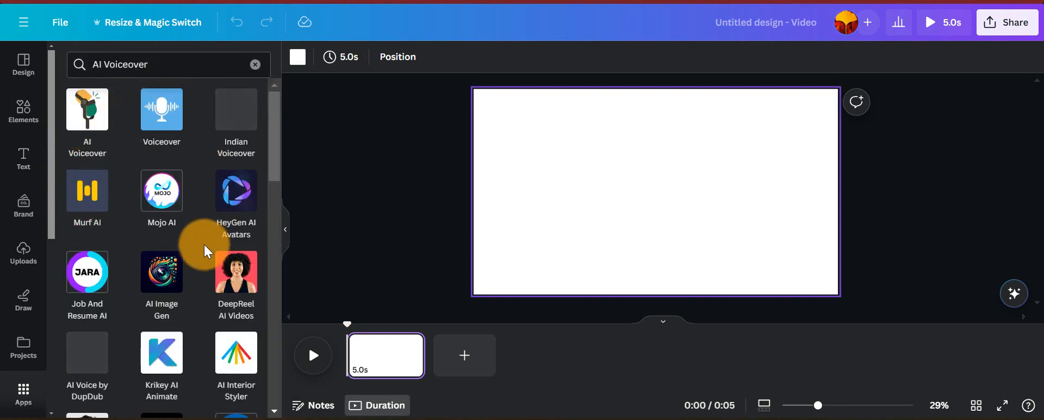
pyautogui.scroll(-4, 204, 244)
pyautogui.scroll(4, 204, 244)
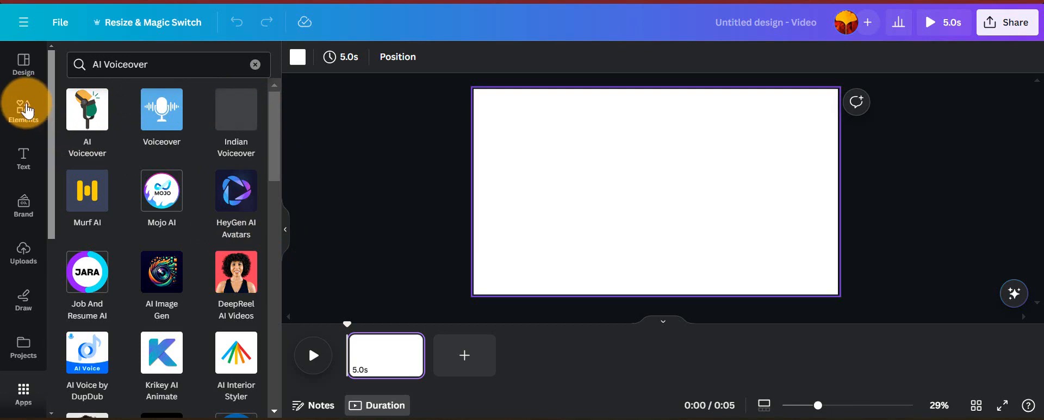
# - Search the elements for "urban background" and set the graphic with the red telephone box and wooden fence as the page background
pyautogui.click(25, 68)
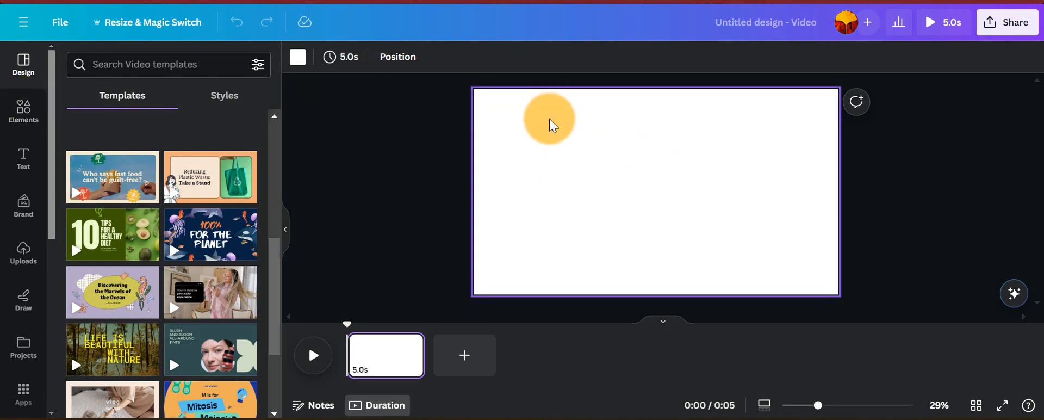
pyautogui.click(22, 115)
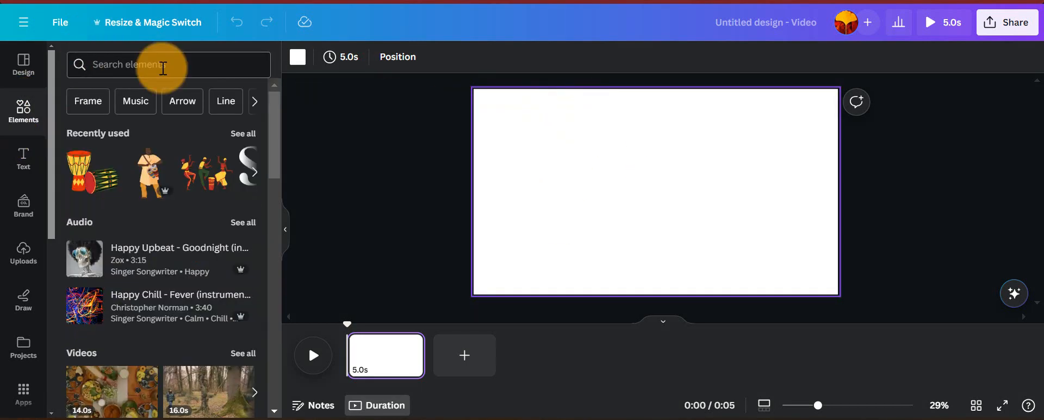
pyautogui.click(163, 65)
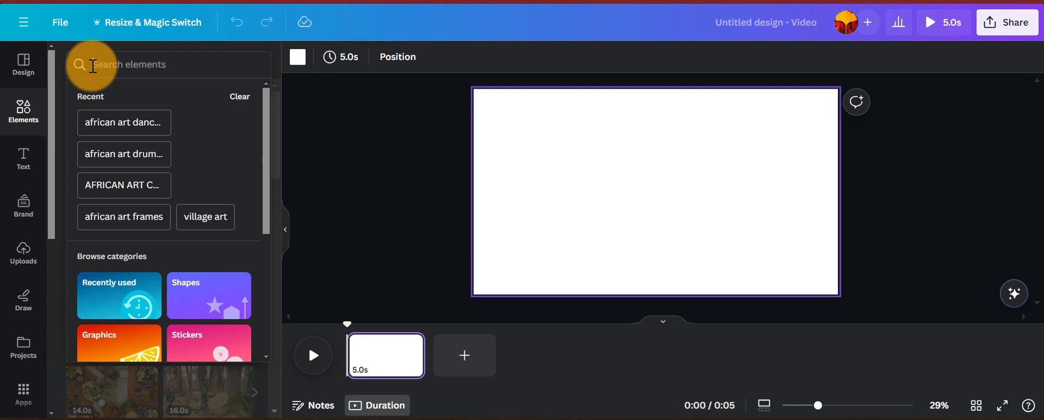
pyautogui.write('urban background')
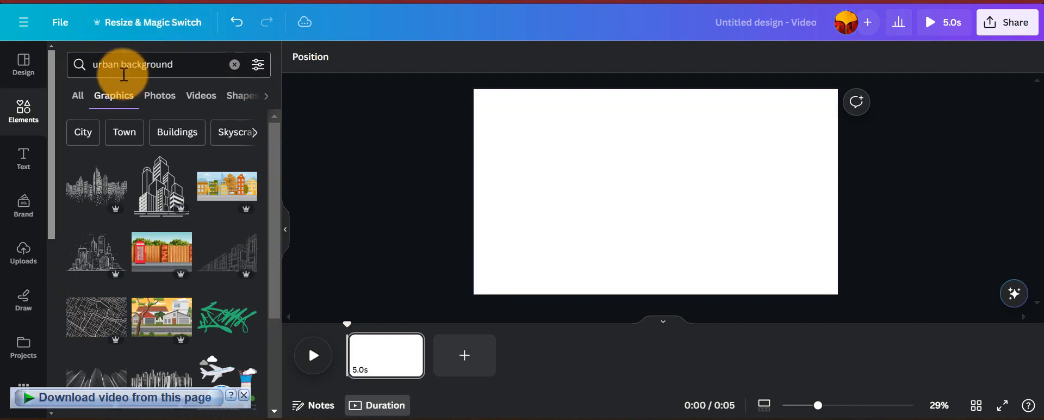
pyautogui.click(178, 257)
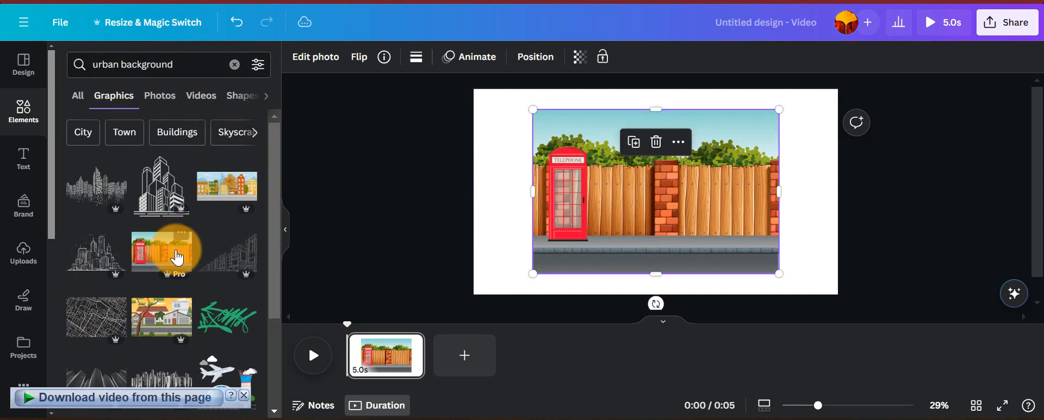
pyautogui.click(678, 143)
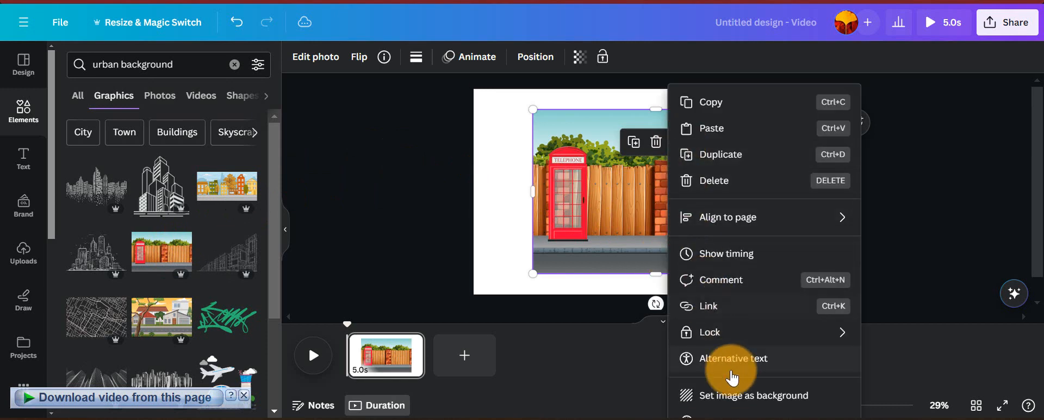
pyautogui.click(722, 396)
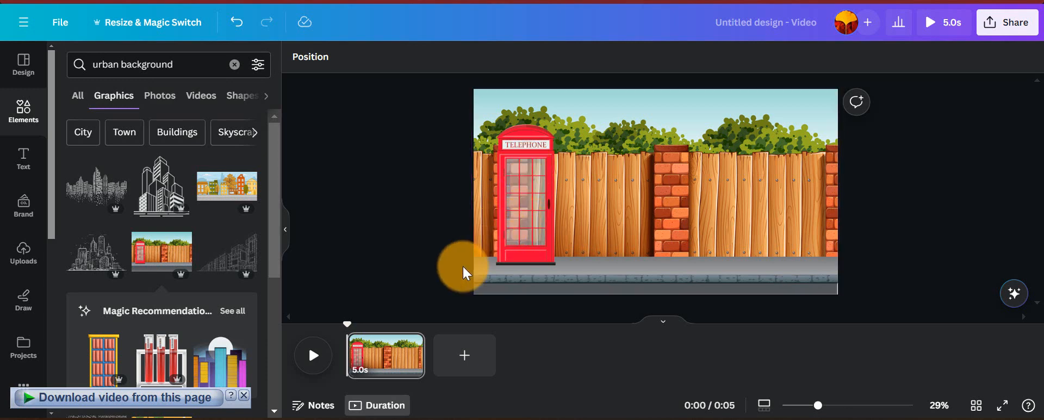
# - Search the graphics for "walking" and look through the results for a walking character
pyautogui.click(201, 63)
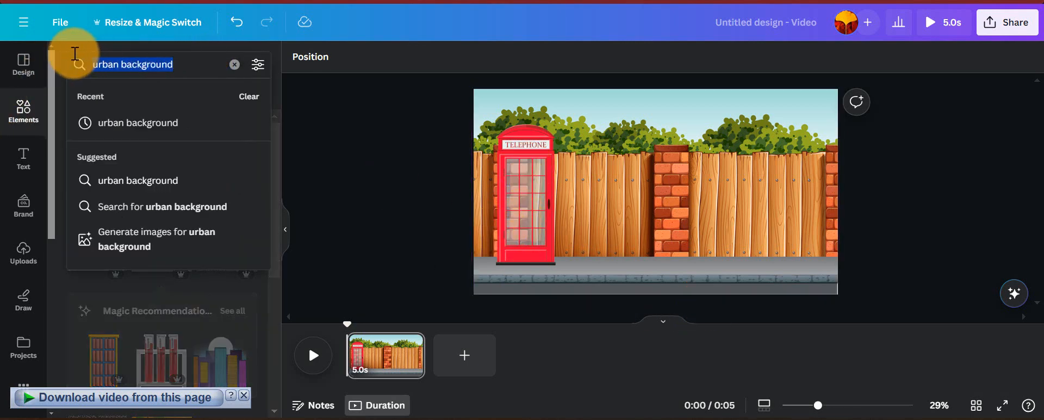
pyautogui.press('BackSpace')
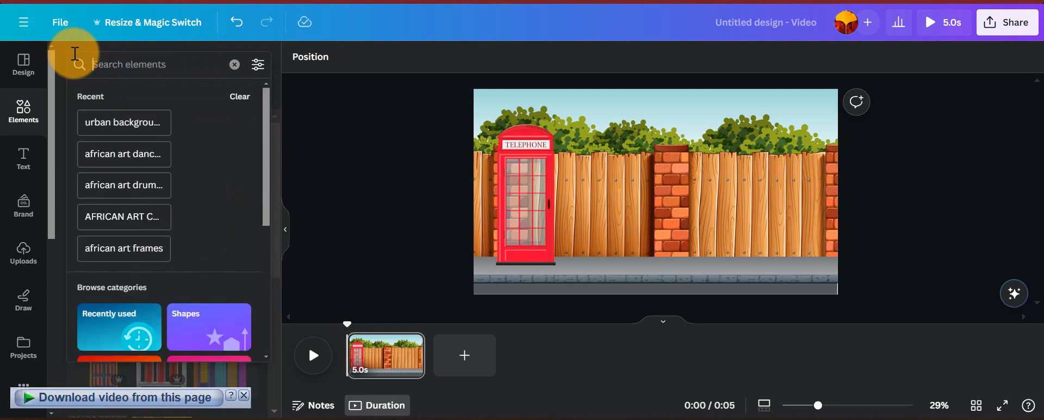
pyautogui.write('walking')
pyautogui.press('Return')
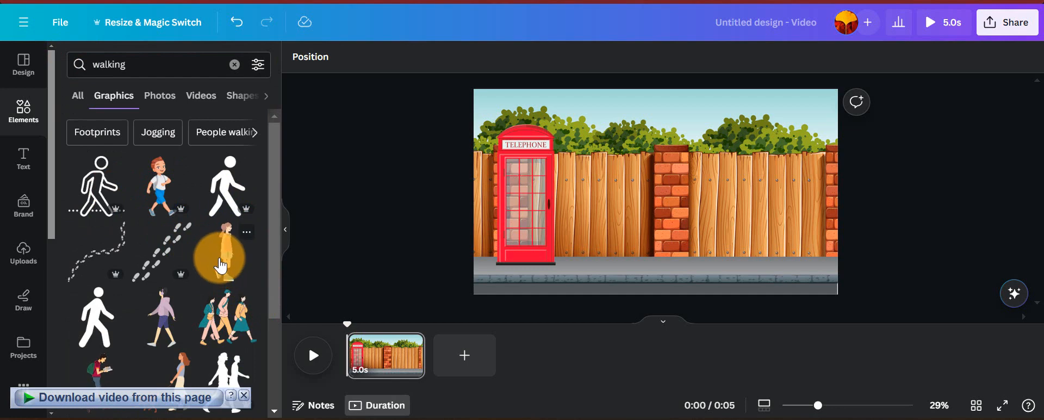
pyautogui.scroll(-2, 221, 265)
pyautogui.scroll(-4, 220, 264)
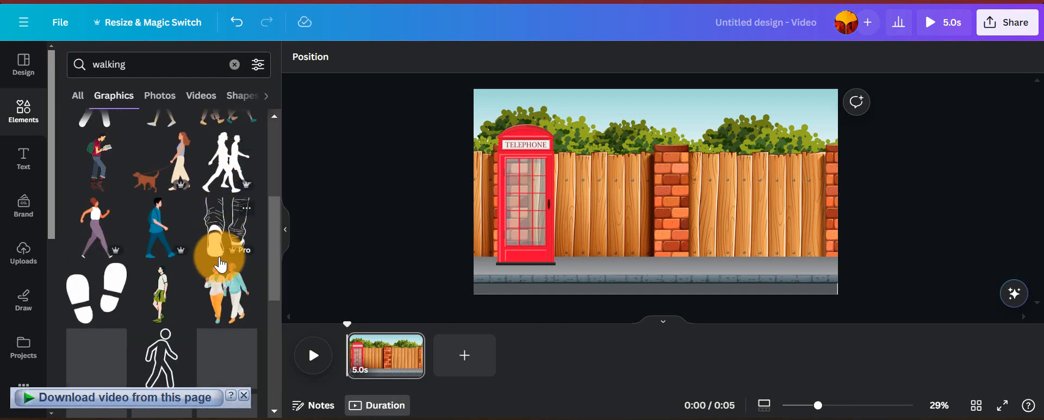
pyautogui.scroll(3, 220, 265)
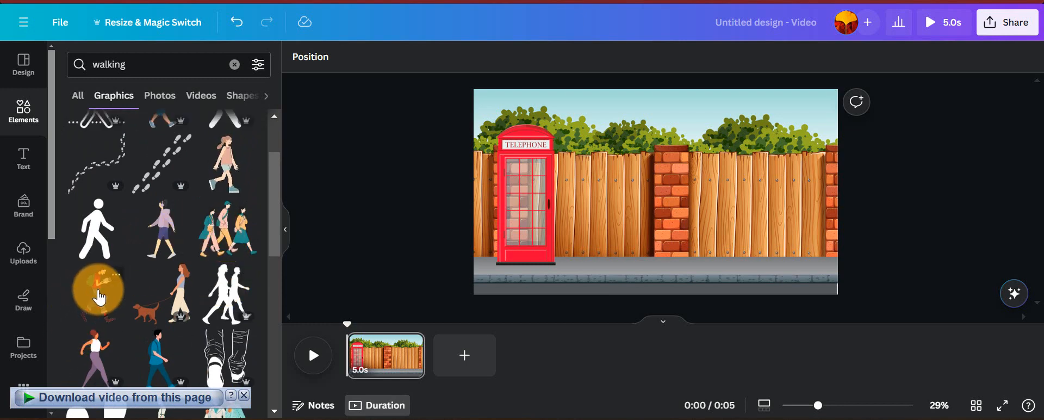
# - Add the graphic of the walking man reading a book, shrink it, and place it partly off the page's left edge
pyautogui.click(99, 298)
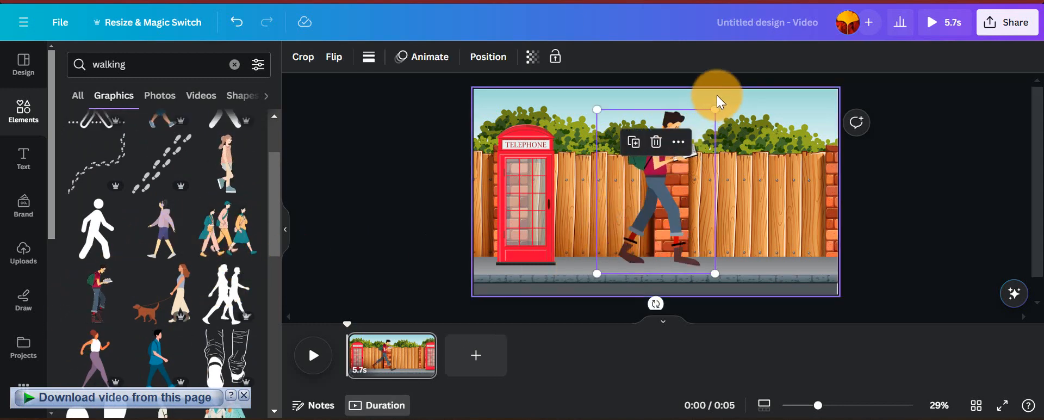
pyautogui.moveTo(715, 114); pyautogui.dragTo(666, 181)
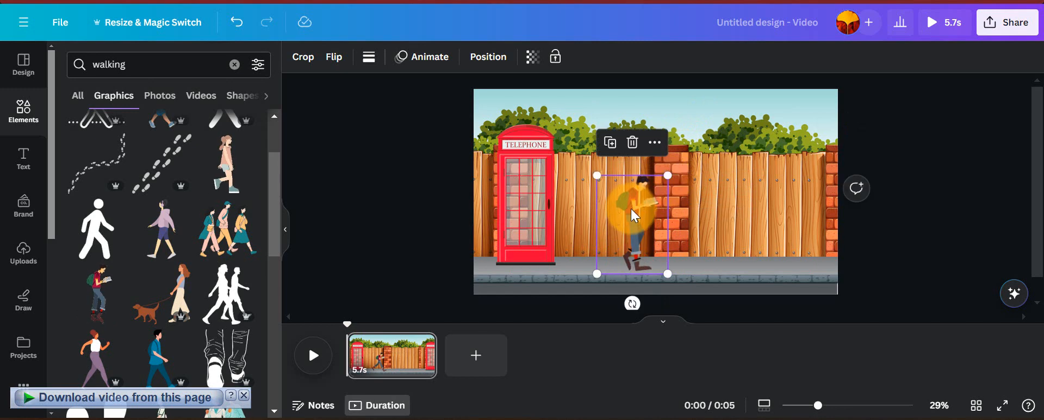
pyautogui.moveTo(617, 205); pyautogui.dragTo(476, 214)
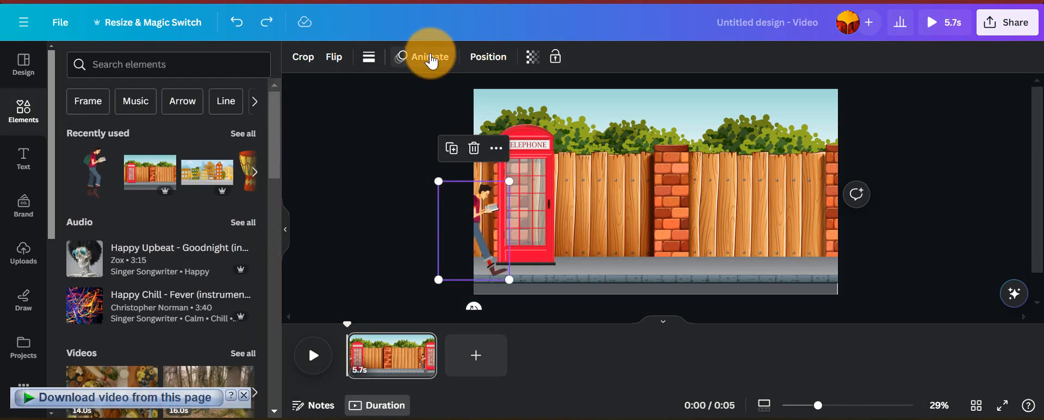
# - Create a custom animation that moves the walking man across the street to the page's right edge, with the Smooth movement style
pyautogui.click(431, 66)
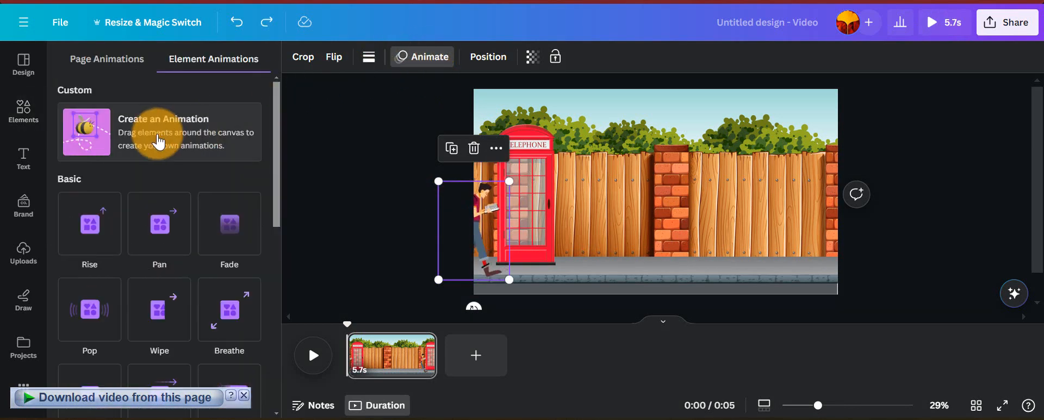
pyautogui.click(193, 129)
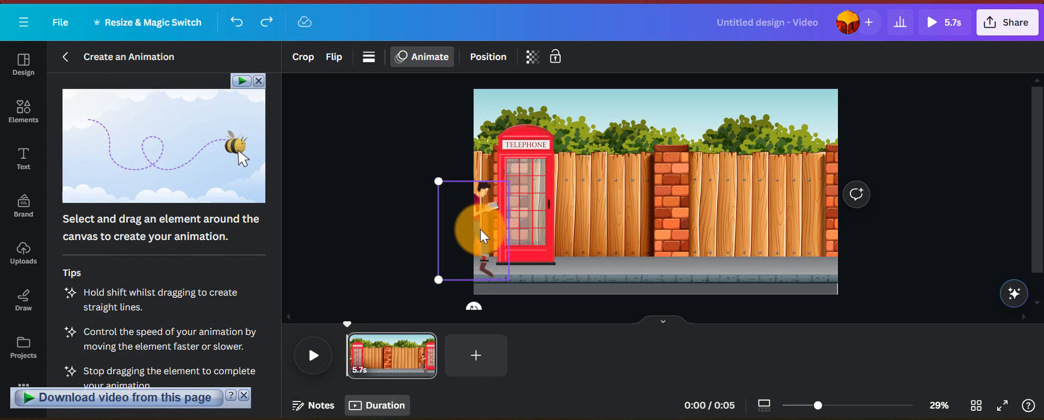
pyautogui.moveTo(480, 230); pyautogui.dragTo(520, 225)
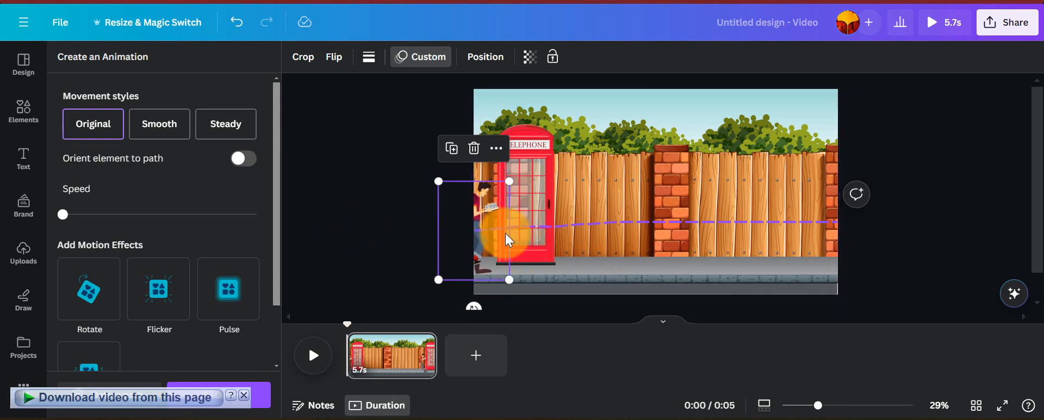
pyautogui.click(153, 128)
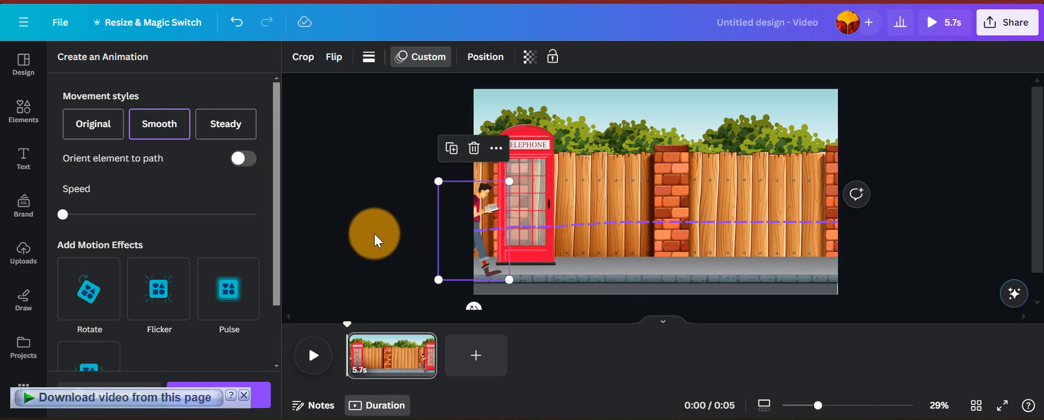
pyautogui.click(346, 205)
pyautogui.click(334, 152)
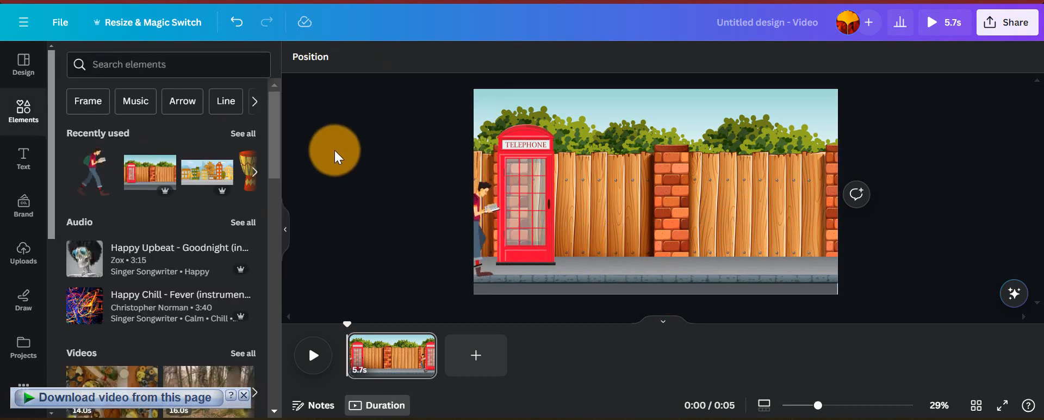
# - Add a second page and set the yellow school building graphic from a "school background" search as its background
pyautogui.click(465, 359)
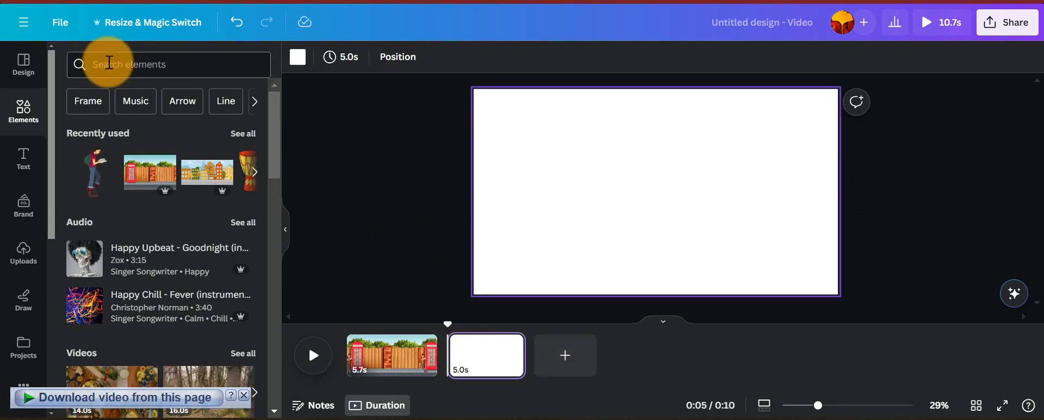
pyautogui.click(147, 66)
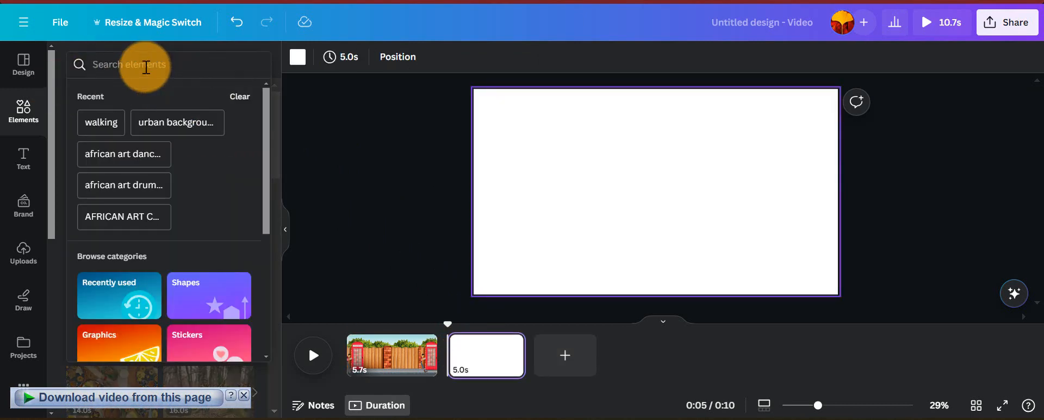
pyautogui.write('school background')
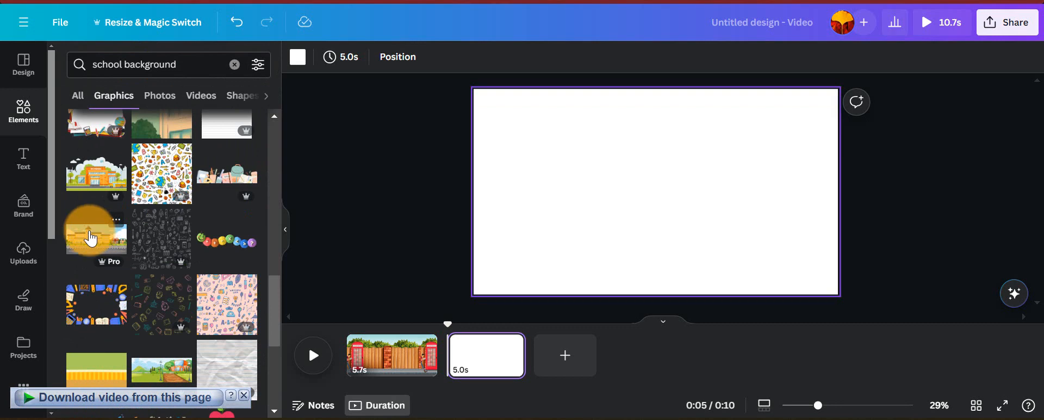
pyautogui.click(90, 238)
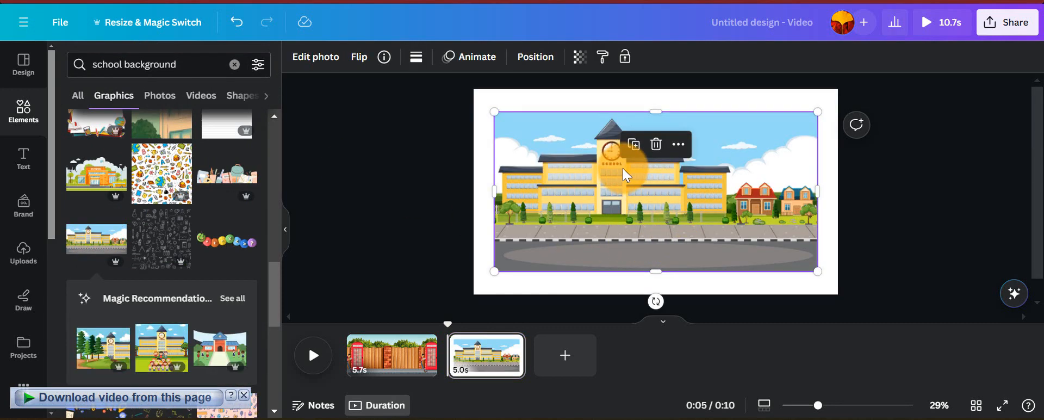
pyautogui.rightClick(624, 174)
pyautogui.click(680, 368)
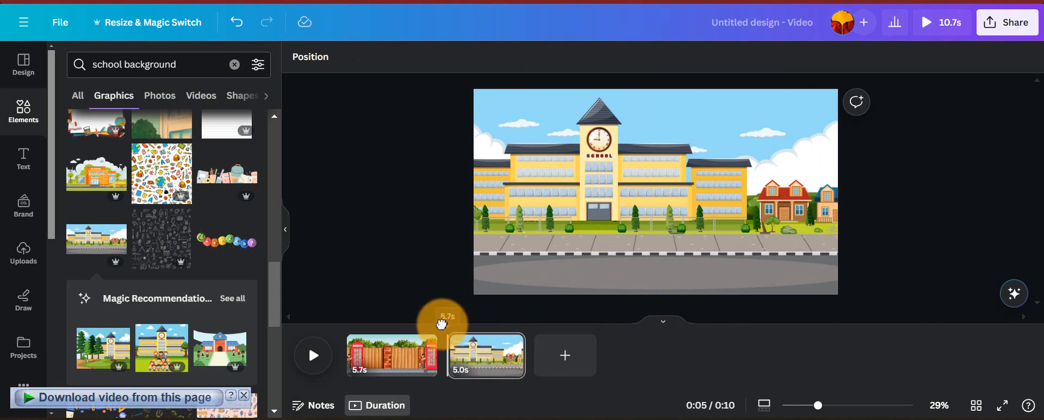
# - Copy the animated walking man from the street page onto the school page
pyautogui.moveTo(442, 324); pyautogui.dragTo(406, 315)
pyautogui.click(647, 207)
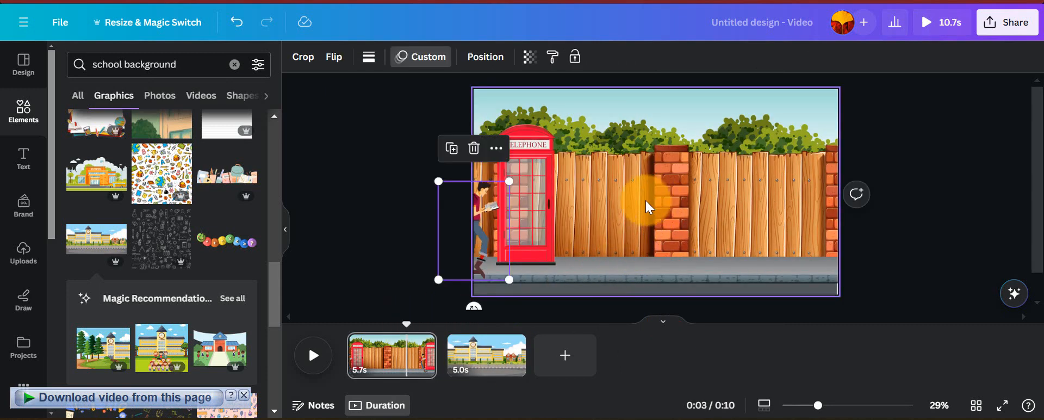
pyautogui.click(458, 253)
pyautogui.moveTo(406, 324); pyautogui.dragTo(470, 324)
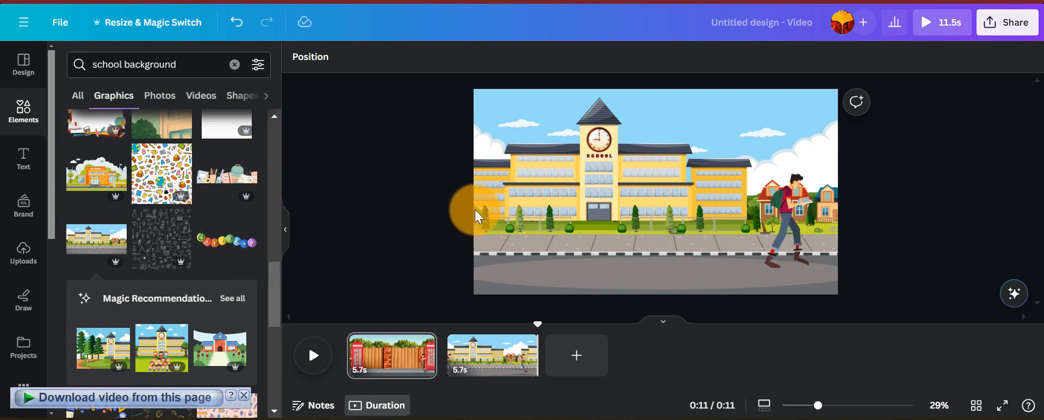
# - Add a Dissolve transition between the street and school pages and play the video to preview it
pyautogui.moveTo(537, 322); pyautogui.dragTo(309, 325)
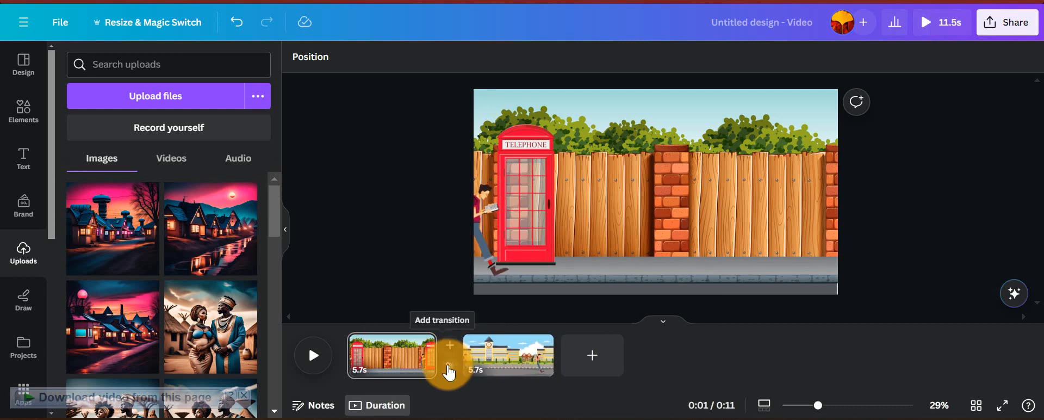
pyautogui.click(449, 372)
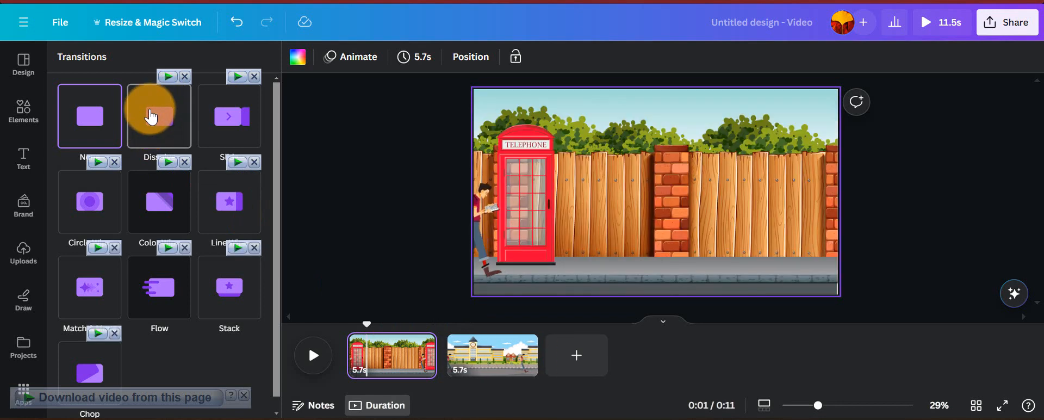
pyautogui.click(151, 117)
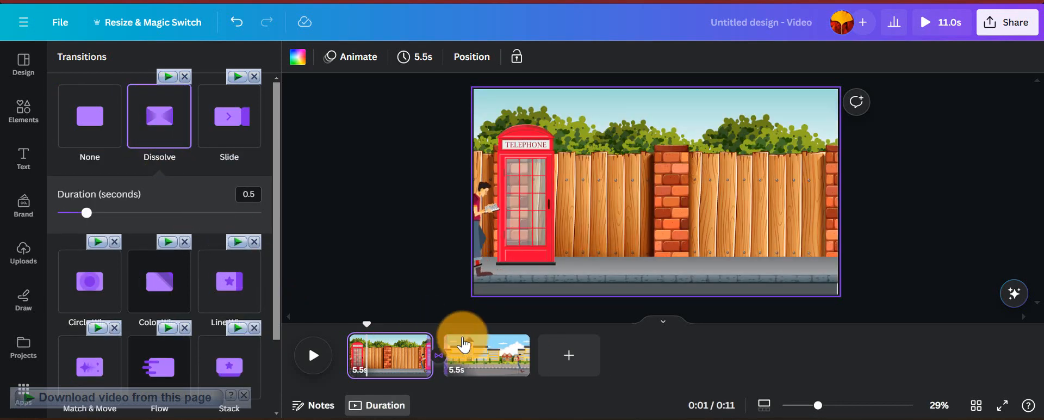
pyautogui.click(322, 356)
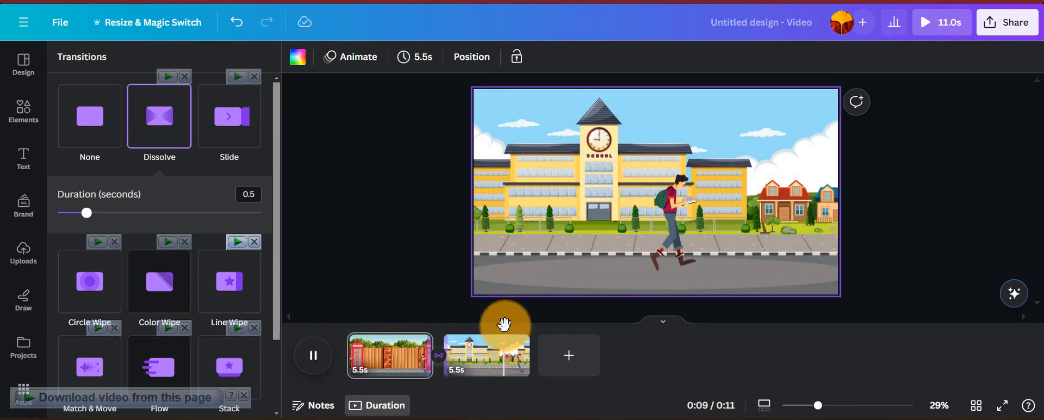
pyautogui.moveTo(501, 324); pyautogui.dragTo(304, 319)
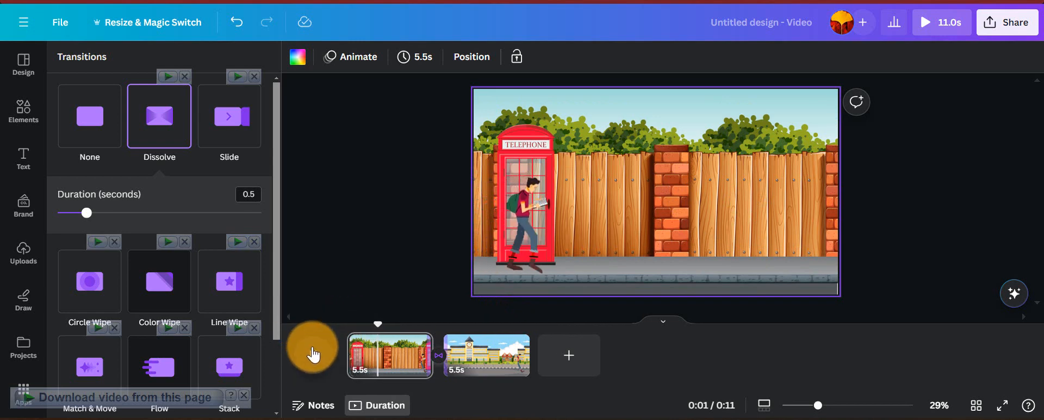